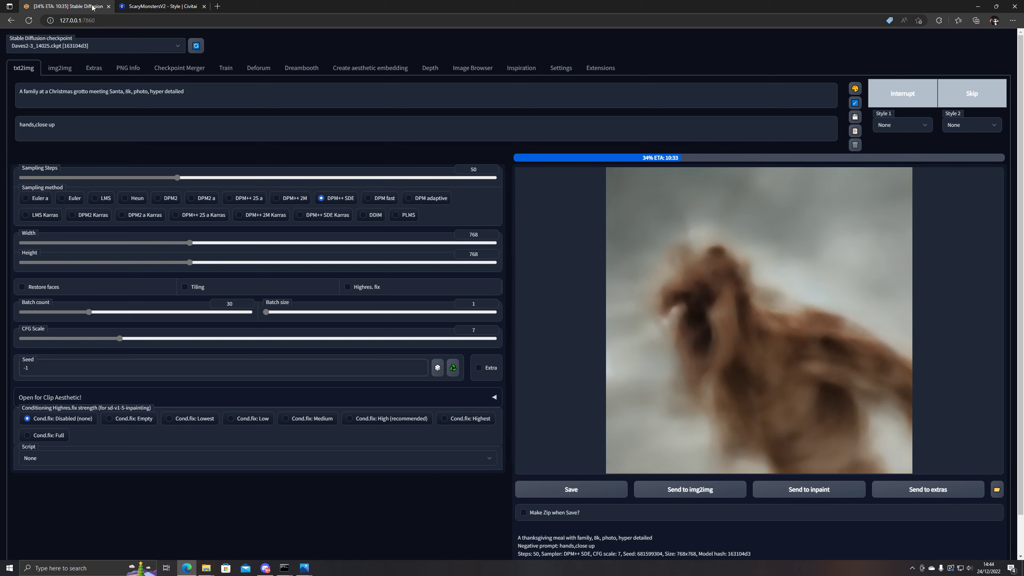
Check the Stable Diffusion batch progress, then return to the ScaryMonstersV2 page and scroll its gallery
{"action": "left_click", "coordinate": [177, 6]}
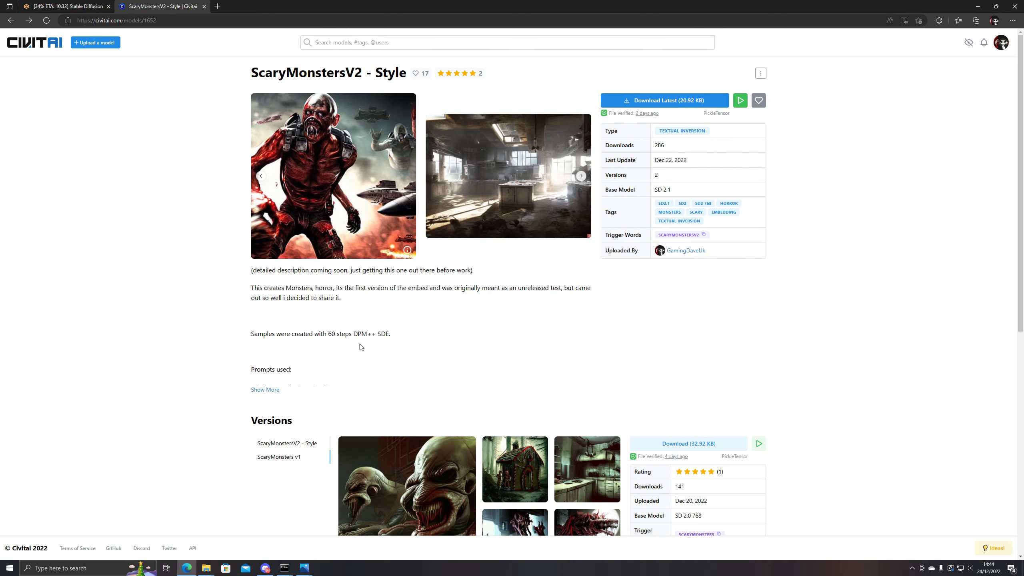
{"action": "left_click", "coordinate": [45, 5]}
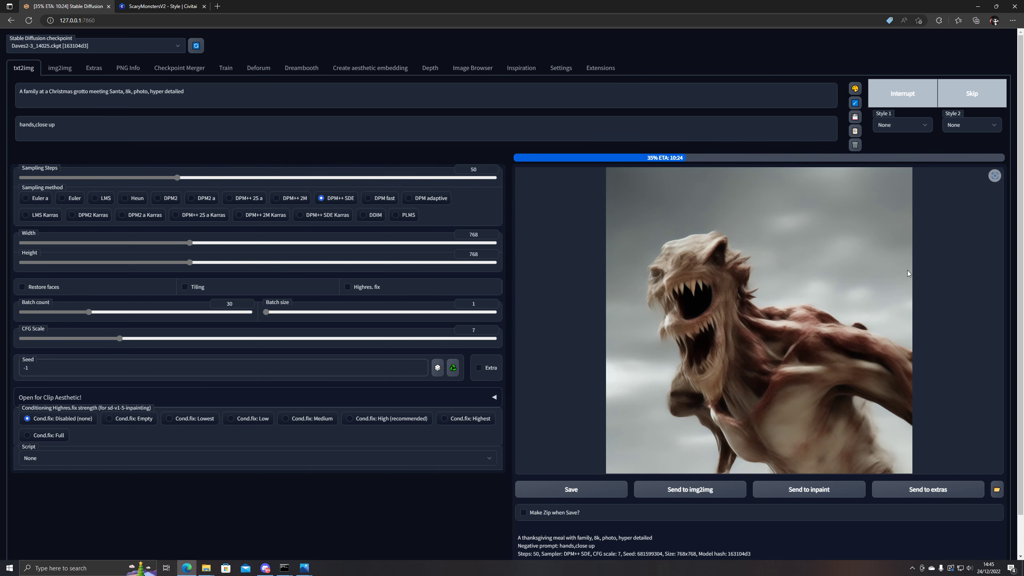
{"action": "left_click", "coordinate": [157, 6]}
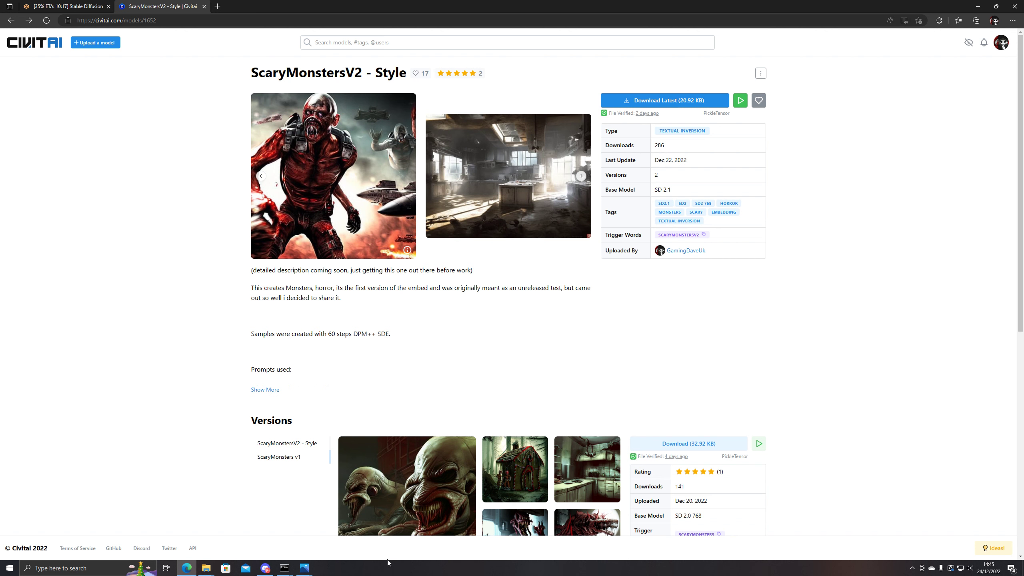
{"action": "scroll", "coordinate": [788, 487], "scroll_direction": "down", "scroll_amount": 5}
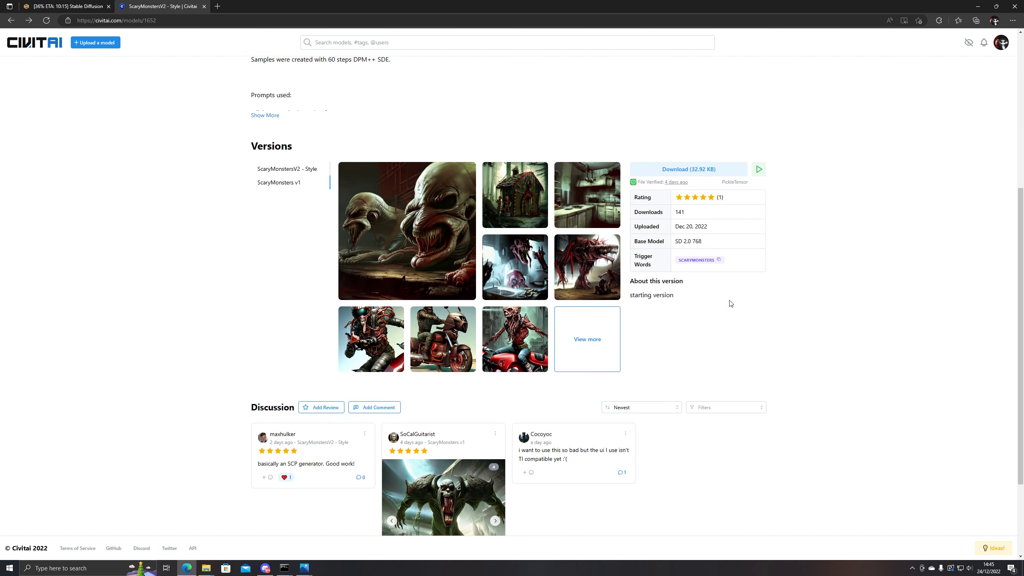
{"action": "scroll", "coordinate": [723, 300], "scroll_direction": "up", "scroll_amount": 1}
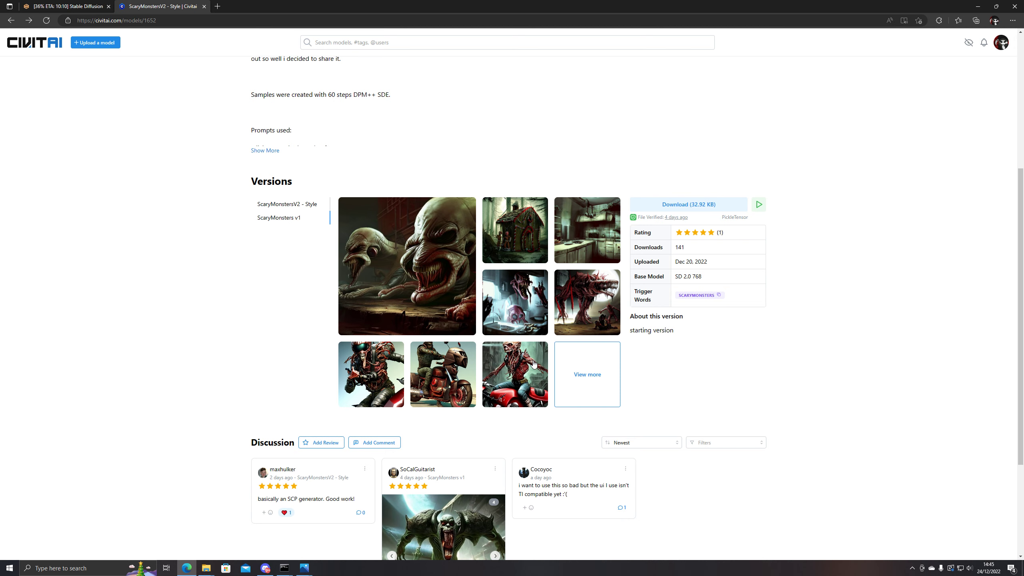
Enlarge and close the dark kitchen v1 sample, then scroll back up to the Versions list
{"action": "left_click", "coordinate": [600, 236]}
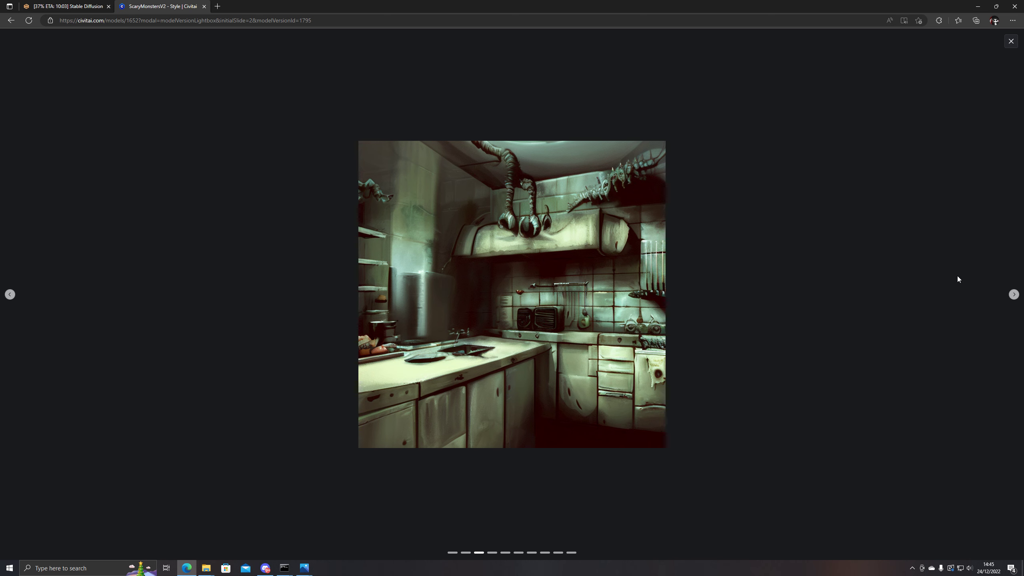
{"action": "left_click", "coordinate": [1010, 41]}
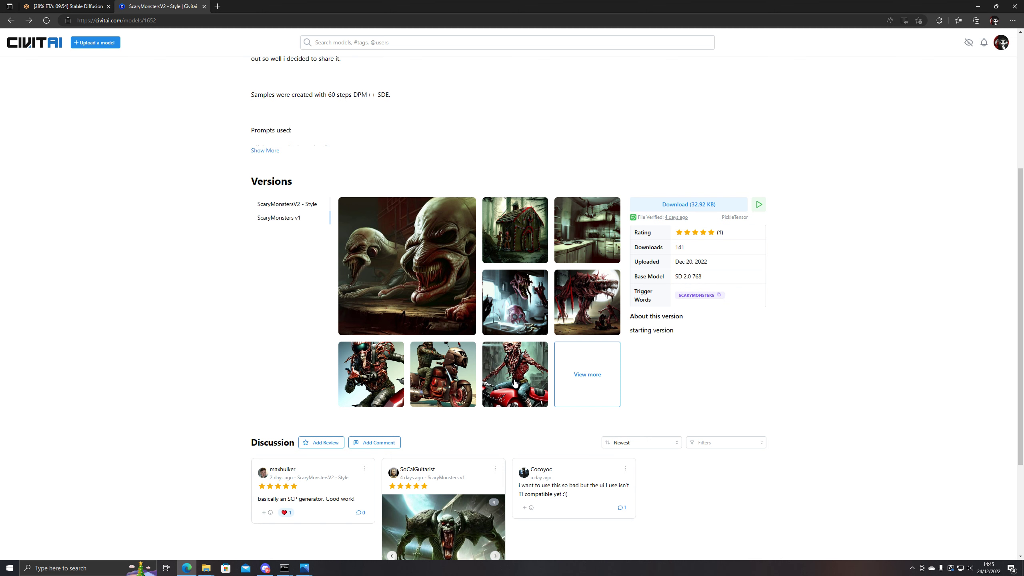
{"action": "scroll", "coordinate": [515, 382], "scroll_direction": "down", "scroll_amount": 2}
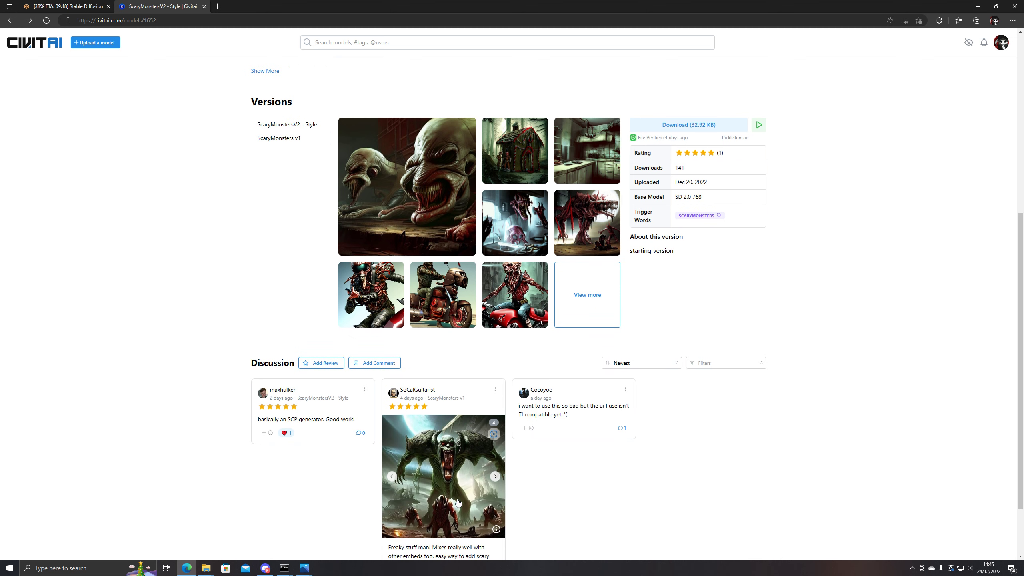
{"action": "scroll", "coordinate": [638, 197], "scroll_direction": "up", "scroll_amount": 1}
{"action": "scroll", "coordinate": [639, 196], "scroll_direction": "up", "scroll_amount": 1}
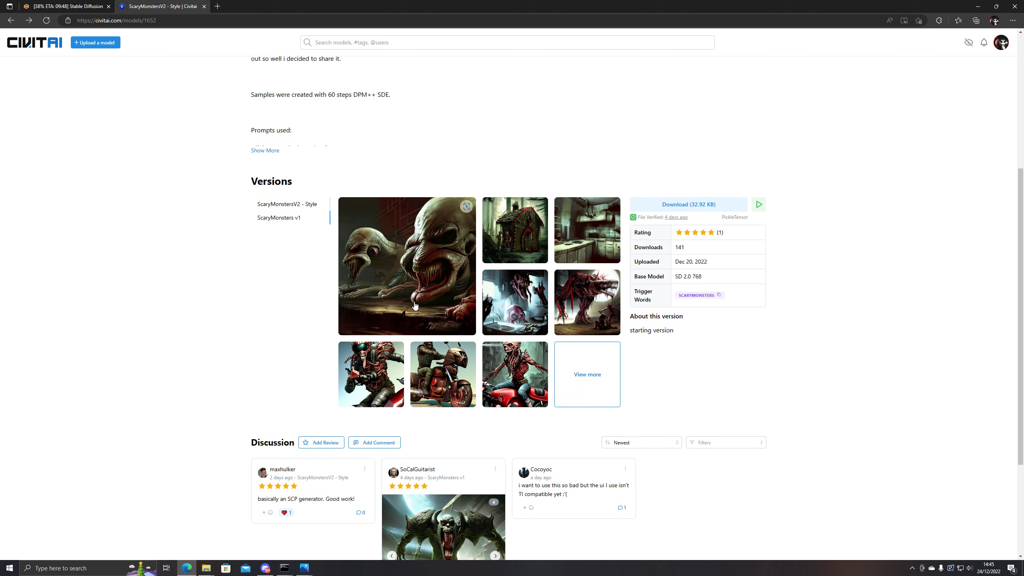
{"action": "scroll", "coordinate": [439, 361], "scroll_direction": "up", "scroll_amount": 4}
Show the ScaryMonstersV2 - Style version's samples and enlarge the sunlit kitchen image
{"action": "left_click", "coordinate": [300, 363]}
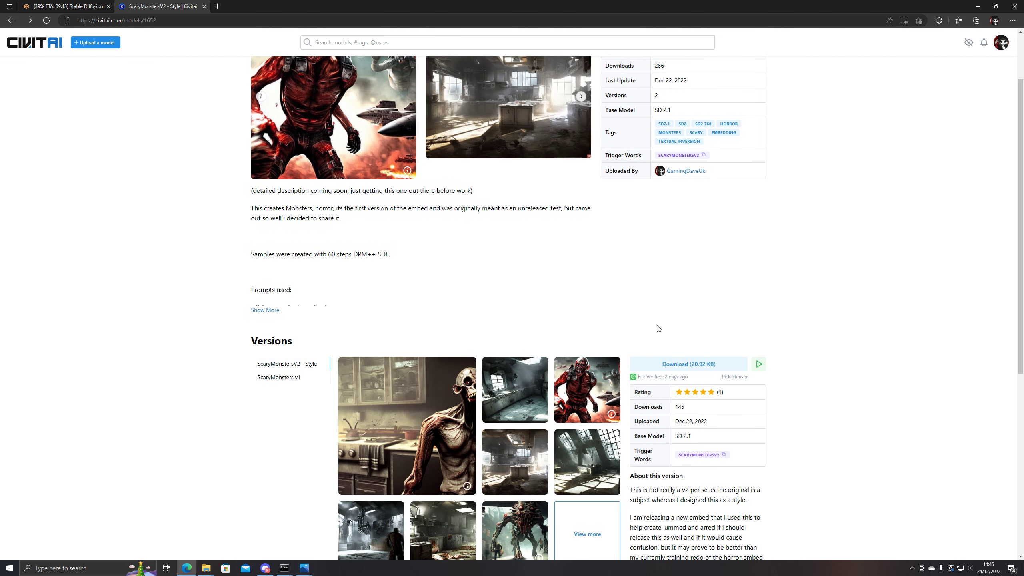
{"action": "scroll", "coordinate": [657, 327], "scroll_direction": "down", "scroll_amount": 4}
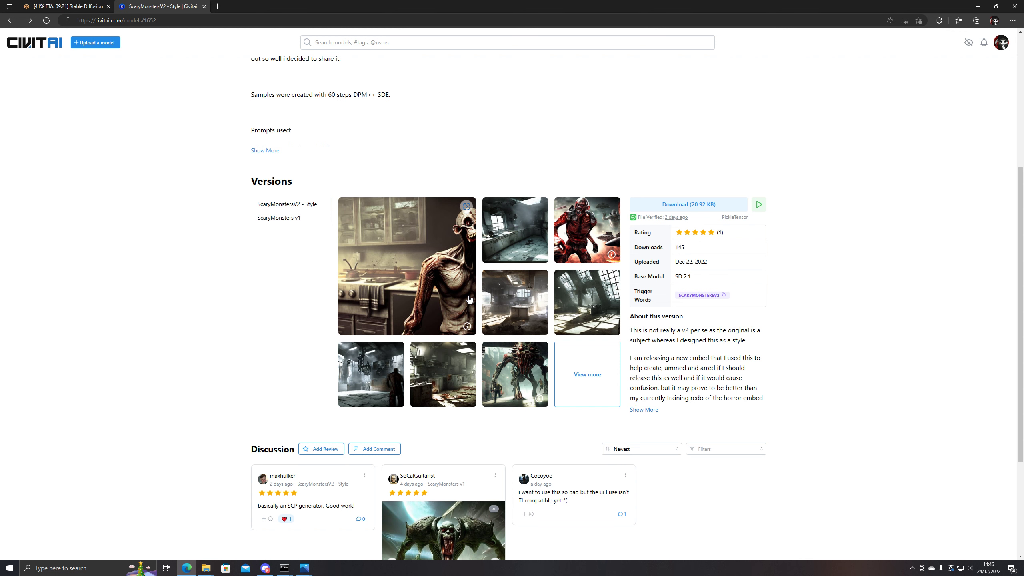
{"action": "left_click", "coordinate": [512, 296]}
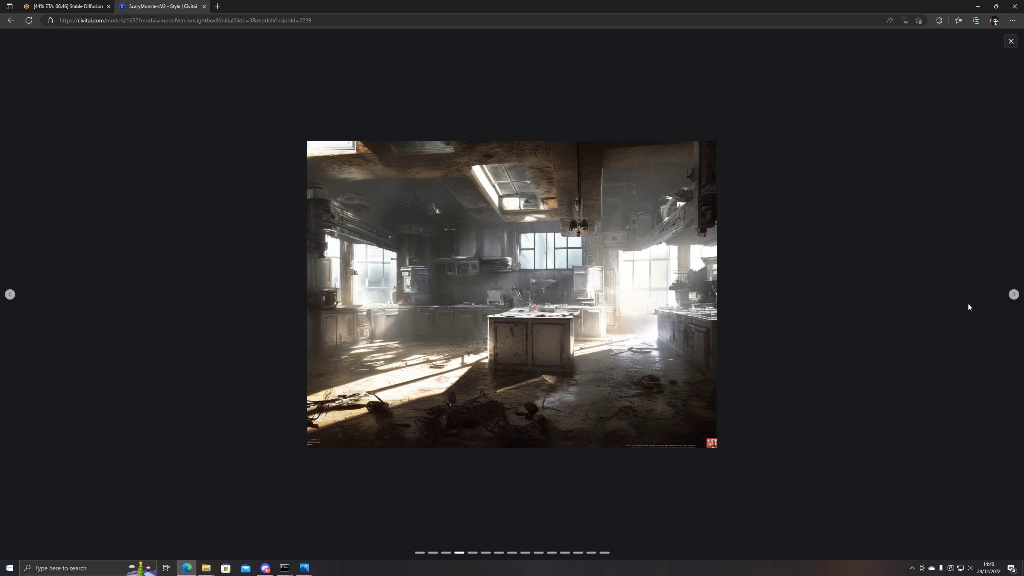
Page through the alley, field, monster-group and monster Santa samples, then close the viewer
{"action": "left_click", "coordinate": [1014, 295]}
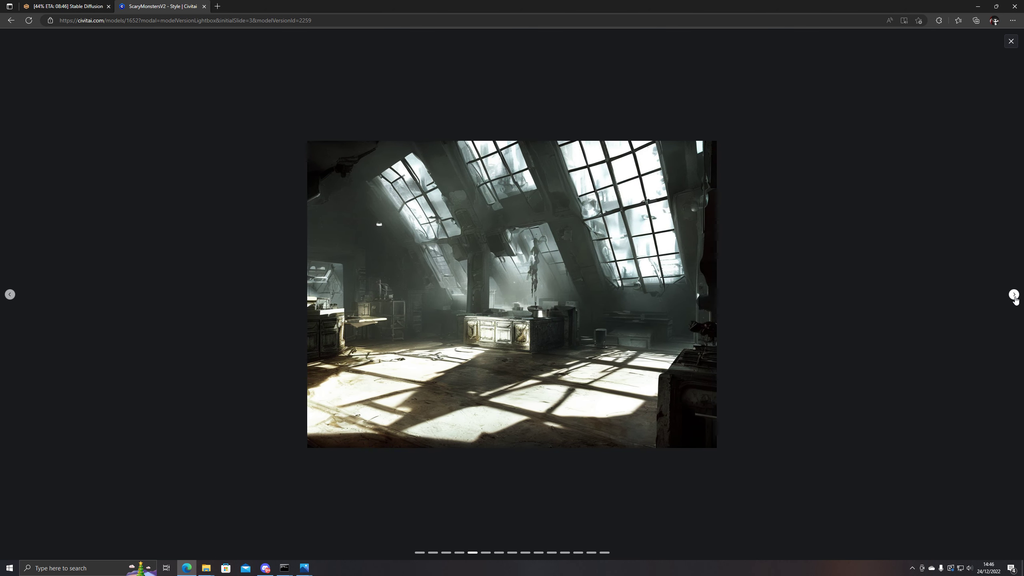
{"action": "left_click", "coordinate": [1013, 295]}
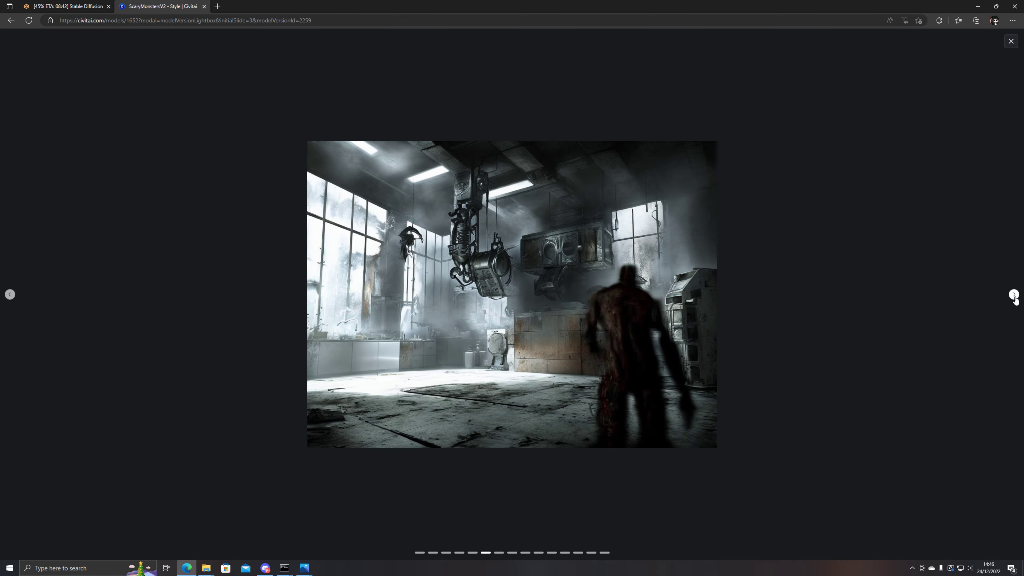
{"action": "left_click", "coordinate": [1013, 295]}
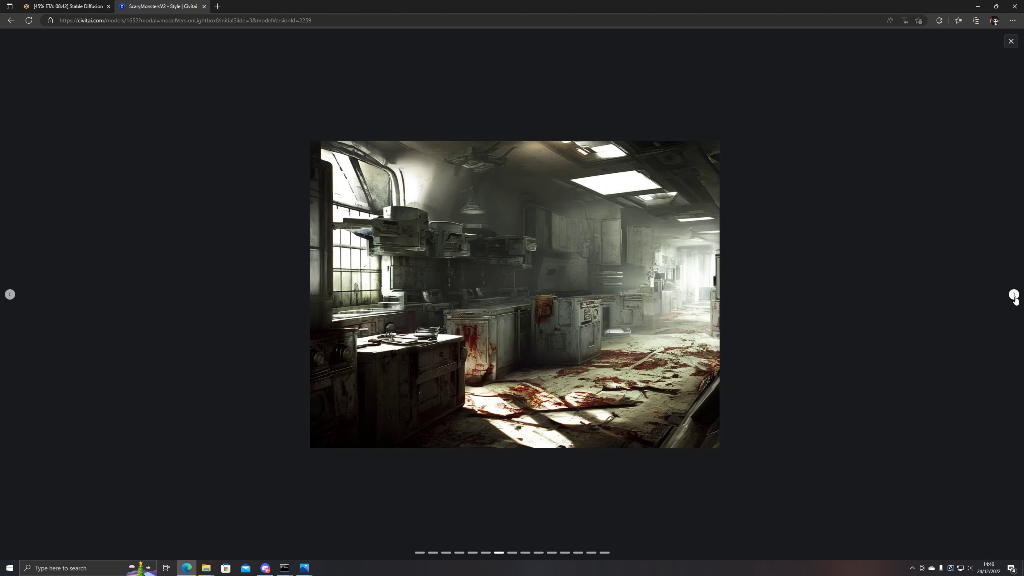
{"action": "left_click", "coordinate": [1013, 295]}
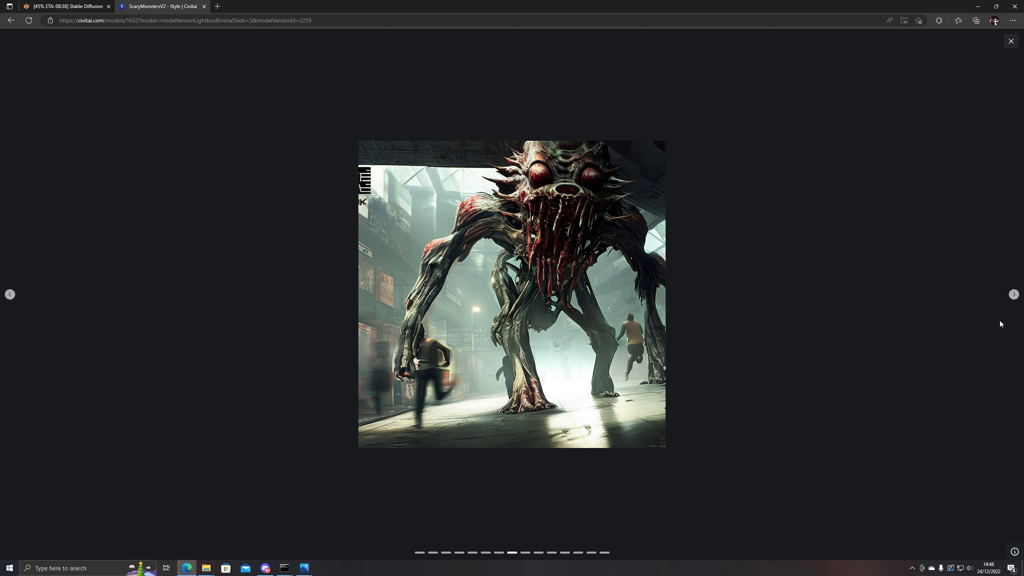
{"action": "left_click", "coordinate": [1013, 295]}
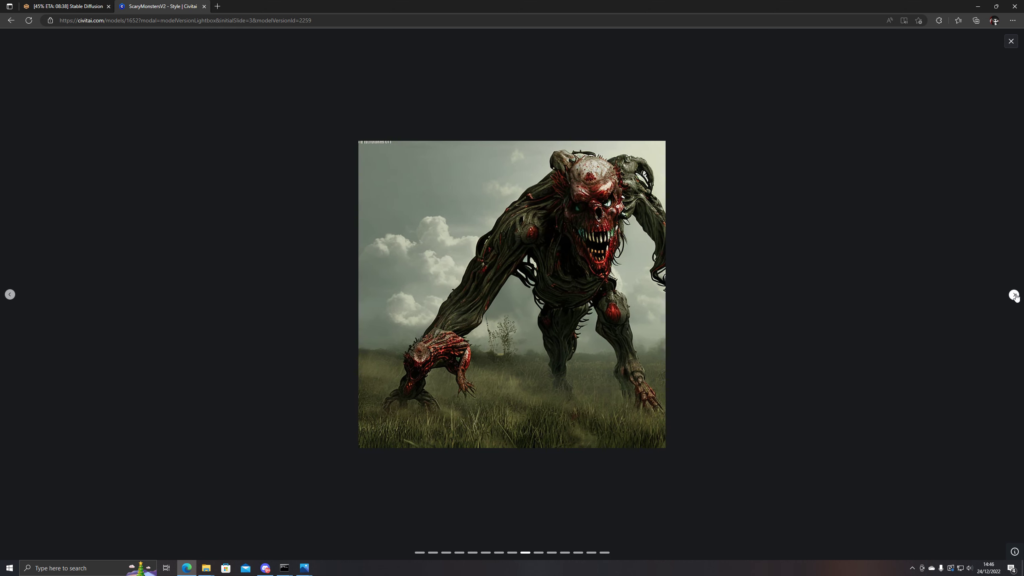
{"action": "left_click", "coordinate": [1013, 295]}
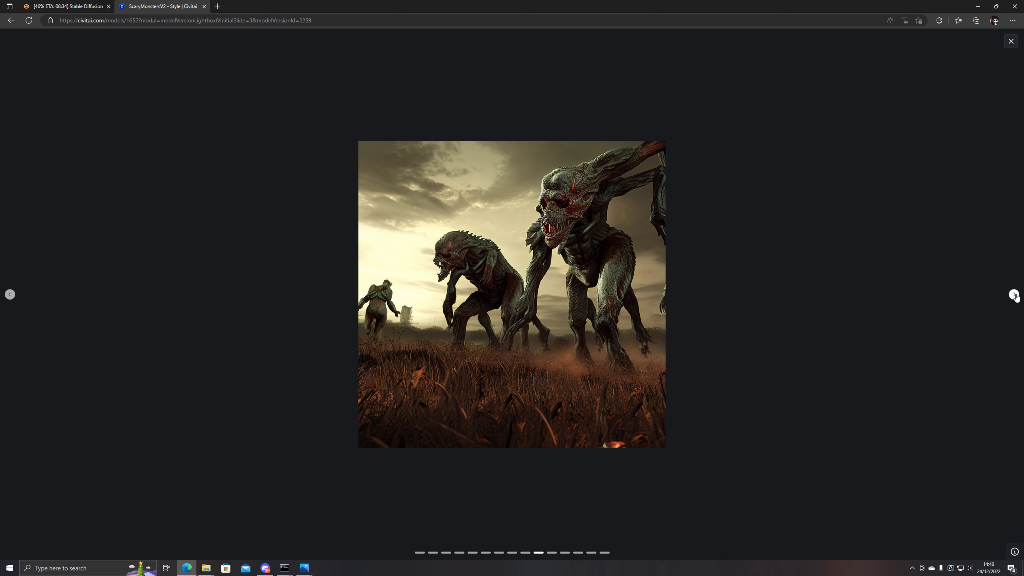
{"action": "left_click", "coordinate": [1013, 295]}
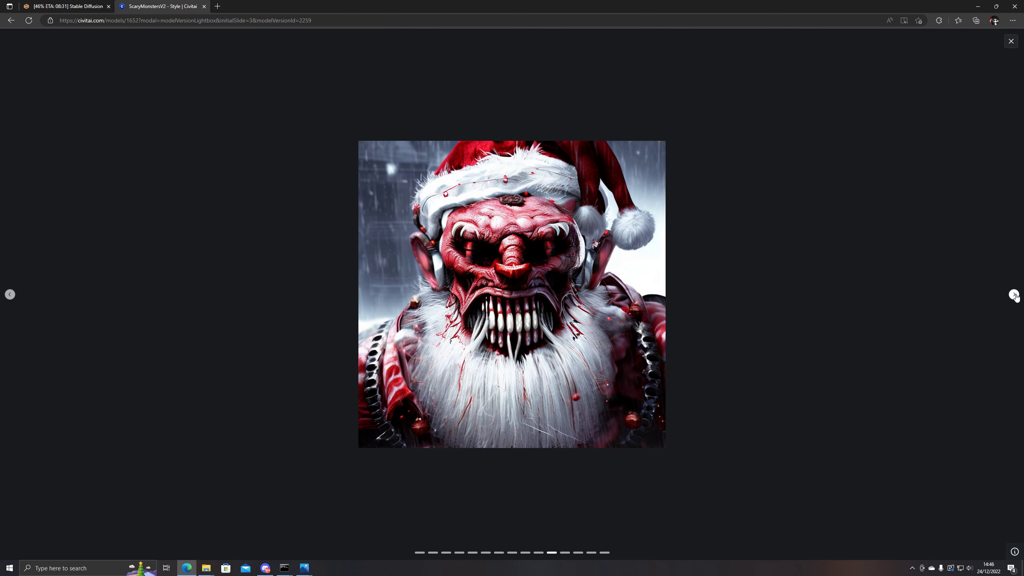
{"action": "left_click", "coordinate": [1010, 40]}
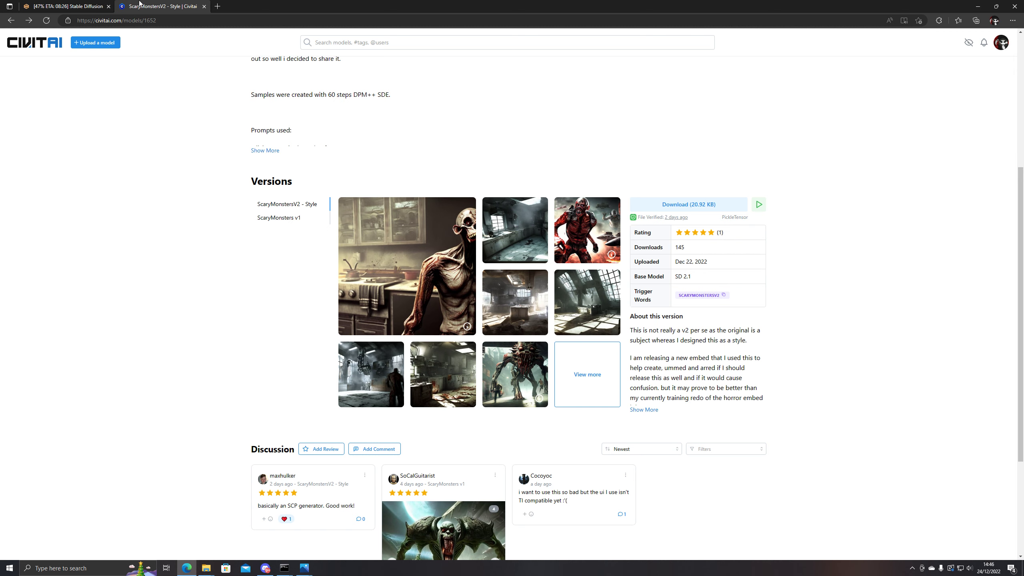
Return to the Stable Diffusion tab to watch the 30-image batch
{"action": "left_click", "coordinate": [97, 5]}
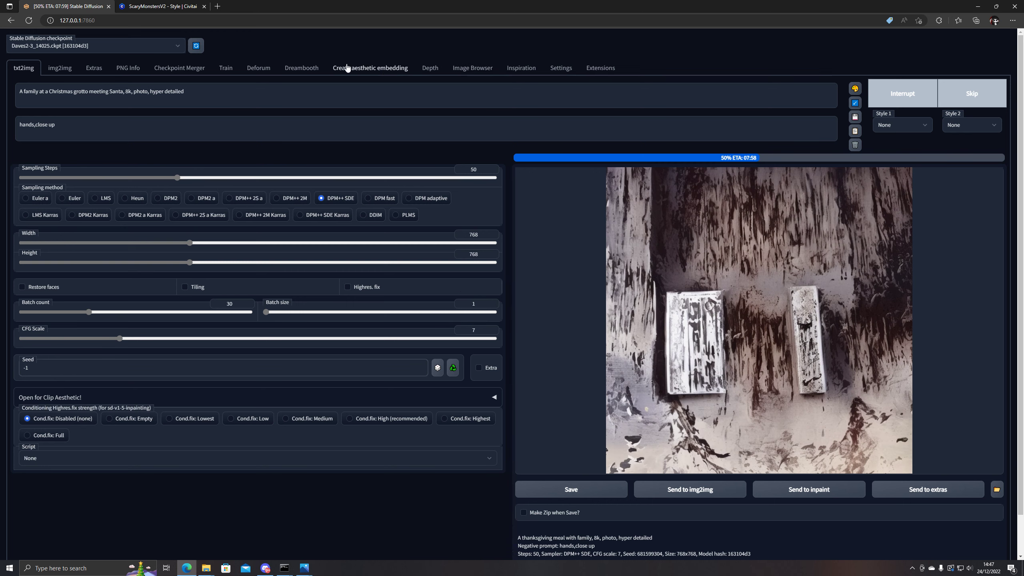
{"action": "left_click", "coordinate": [307, 69]}
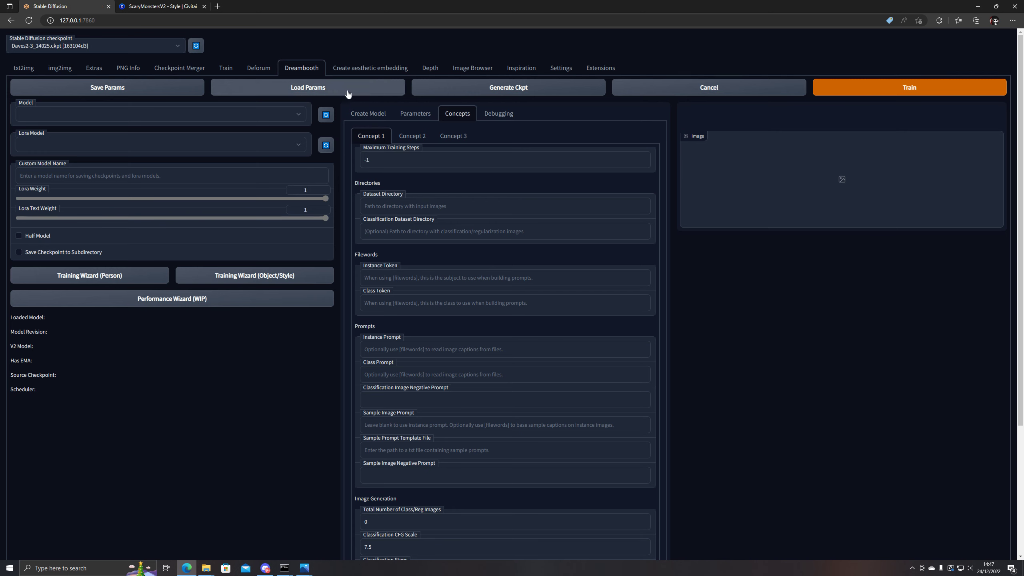
{"action": "left_click", "coordinate": [374, 115]}
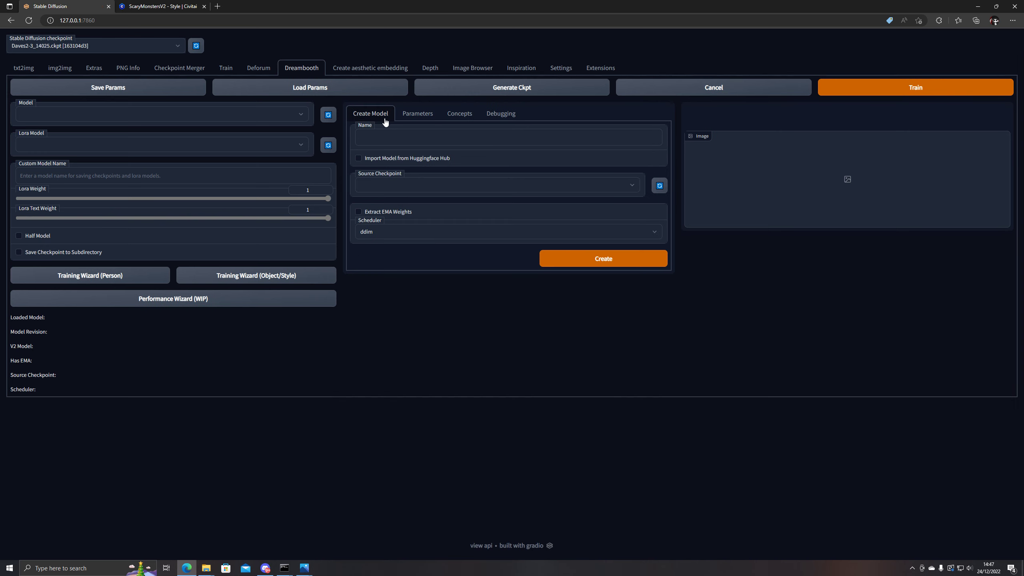
{"action": "left_click", "coordinate": [417, 113]}
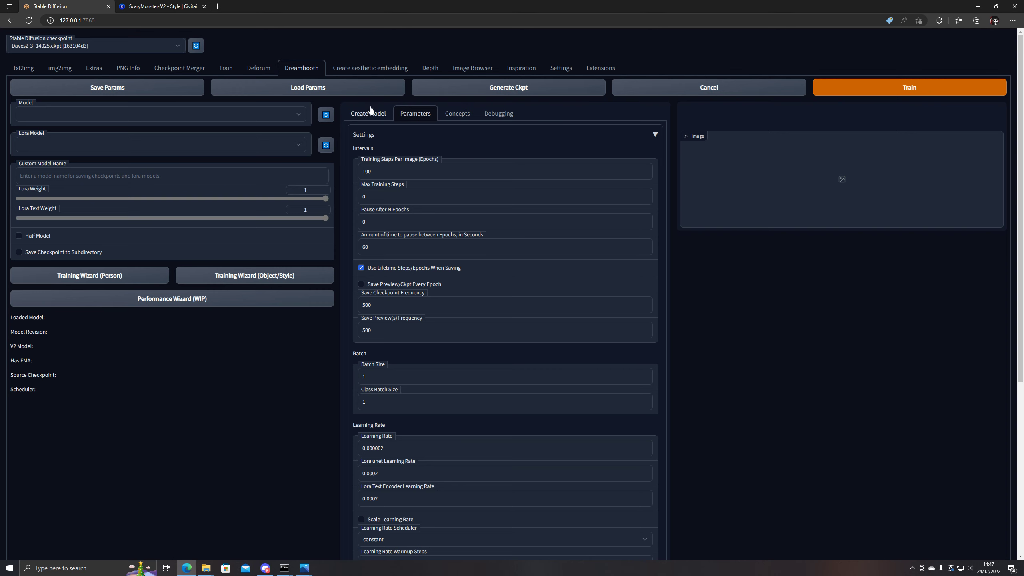
{"action": "left_click", "coordinate": [23, 68]}
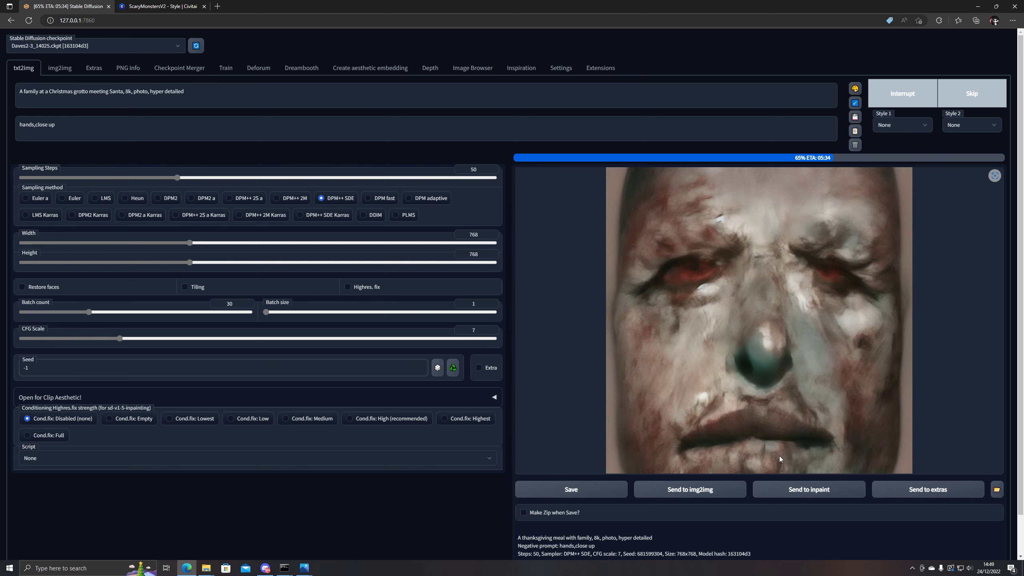
Bring up the source folder and preview images 00200, 00210 and 00211 full size
{"action": "mouse_move", "coordinate": [207, 568]}
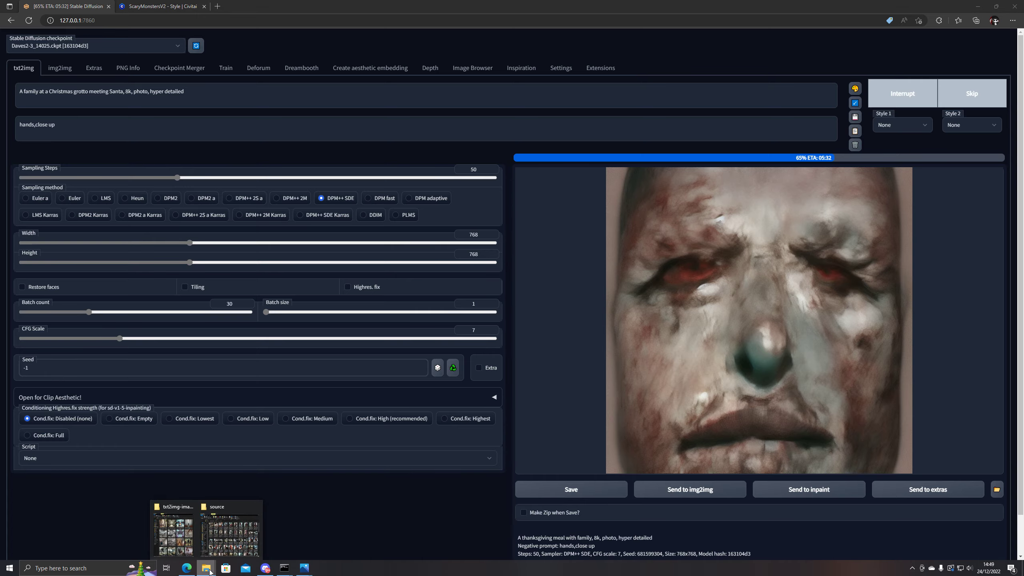
{"action": "left_click", "coordinate": [225, 539]}
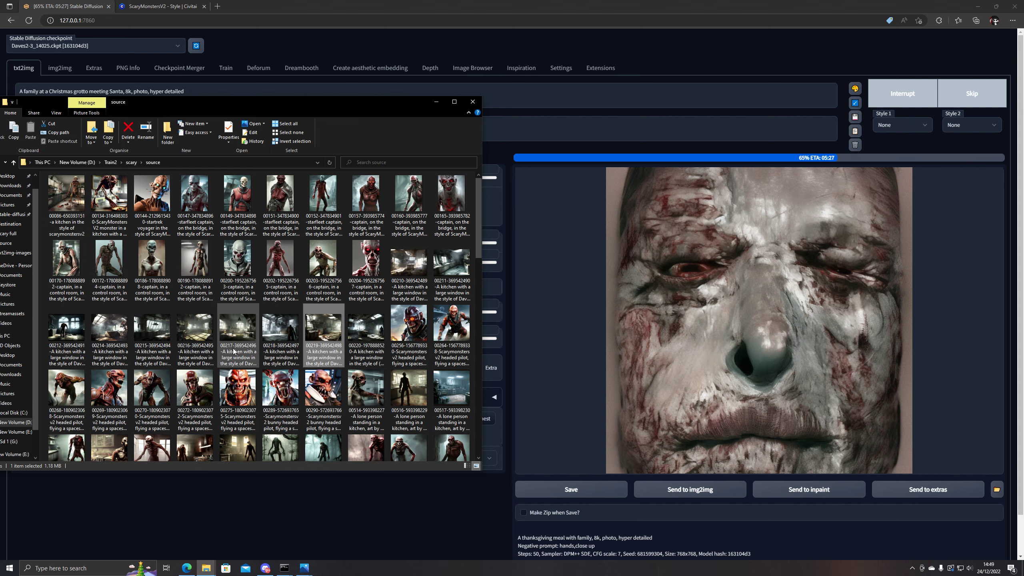
{"action": "double_click", "coordinate": [241, 250]}
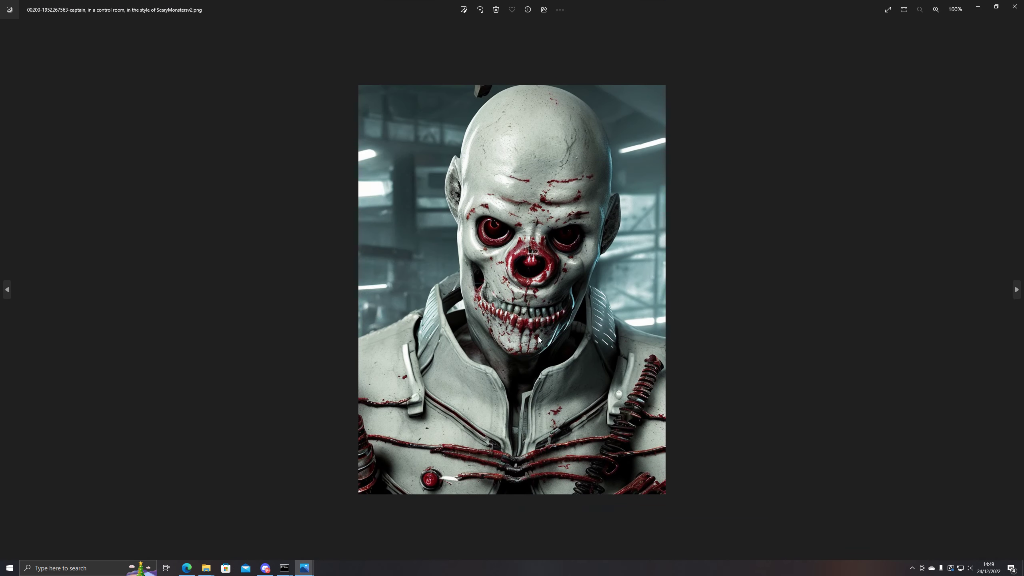
{"action": "left_click", "coordinate": [1015, 6]}
{"action": "double_click", "coordinate": [408, 270]}
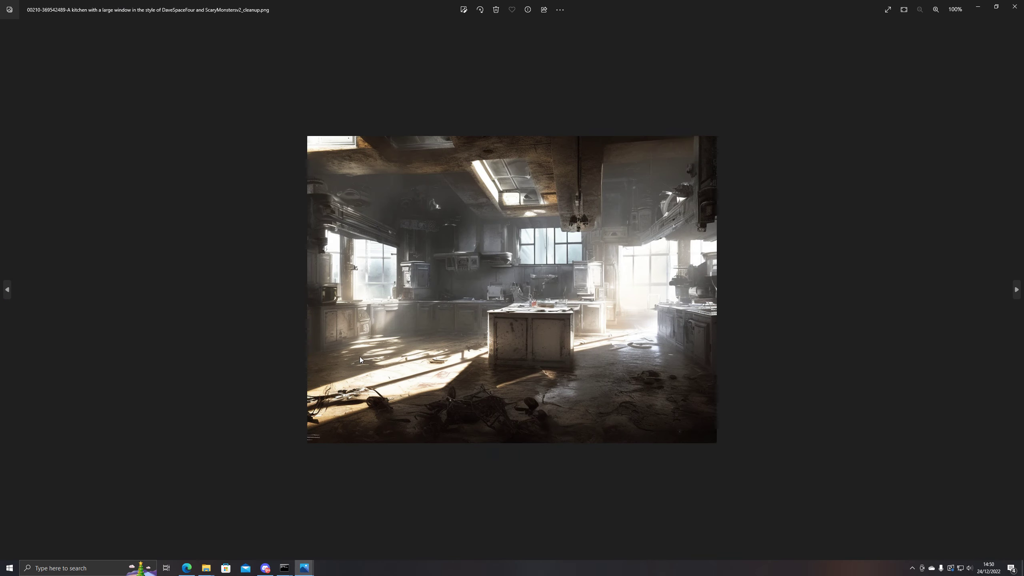
{"action": "left_click", "coordinate": [1014, 7]}
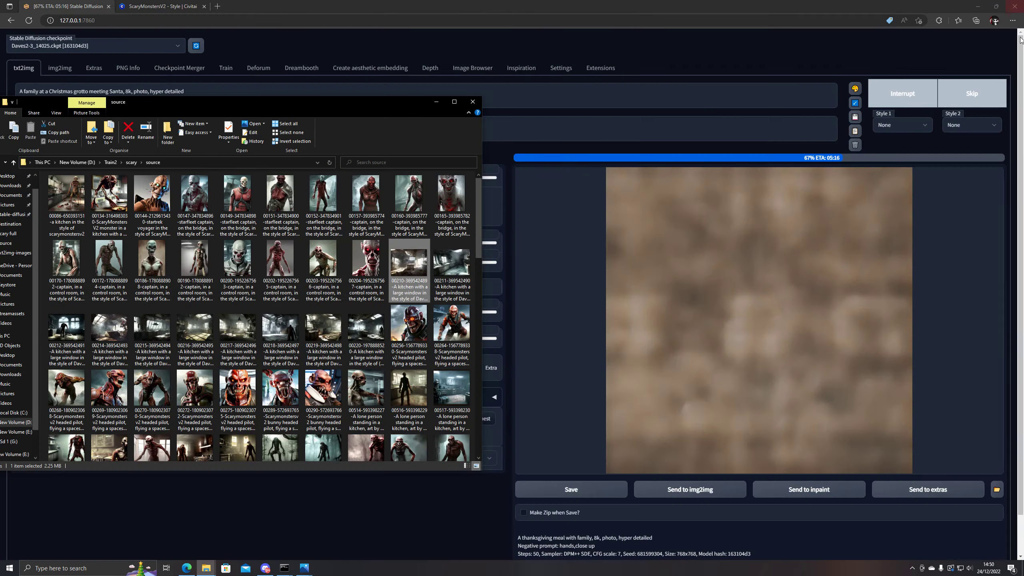
{"action": "left_click", "coordinate": [458, 271]}
{"action": "double_click", "coordinate": [459, 272]}
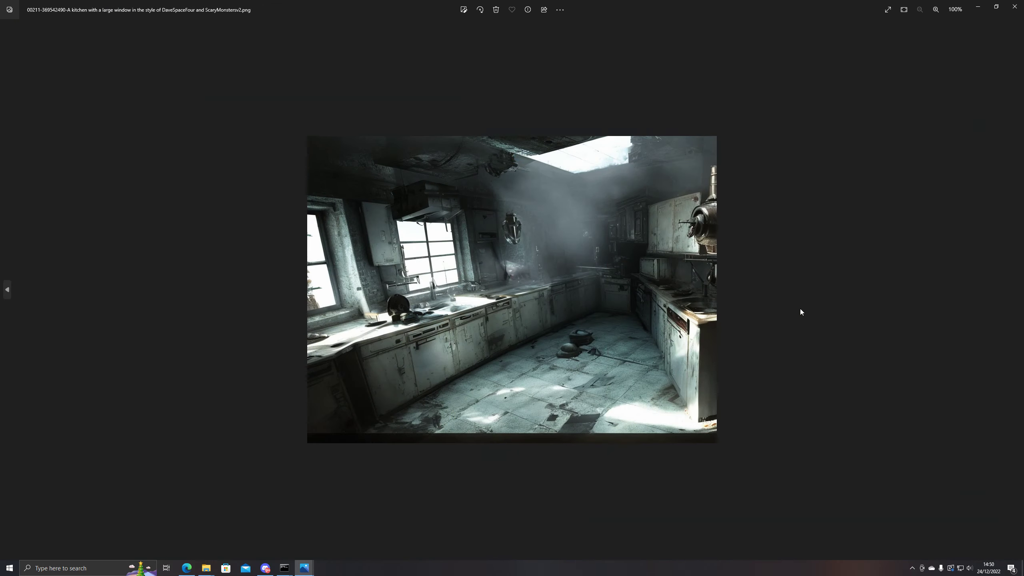
{"action": "left_click", "coordinate": [1014, 7]}
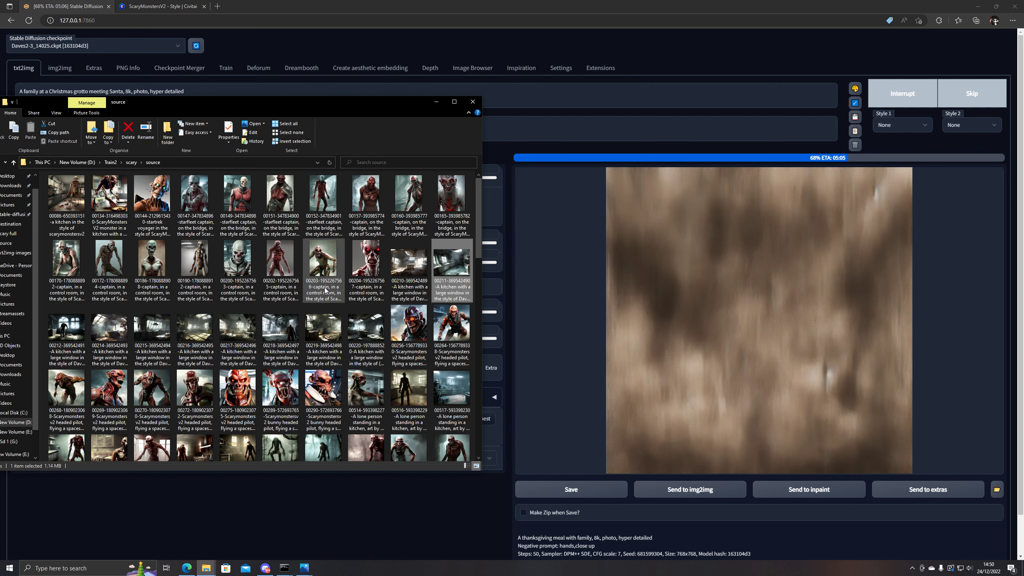
Preview image 00724 of people fleeing a monster, then show the Explorer window previews
{"action": "scroll", "coordinate": [324, 289], "scroll_direction": "down", "scroll_amount": 5}
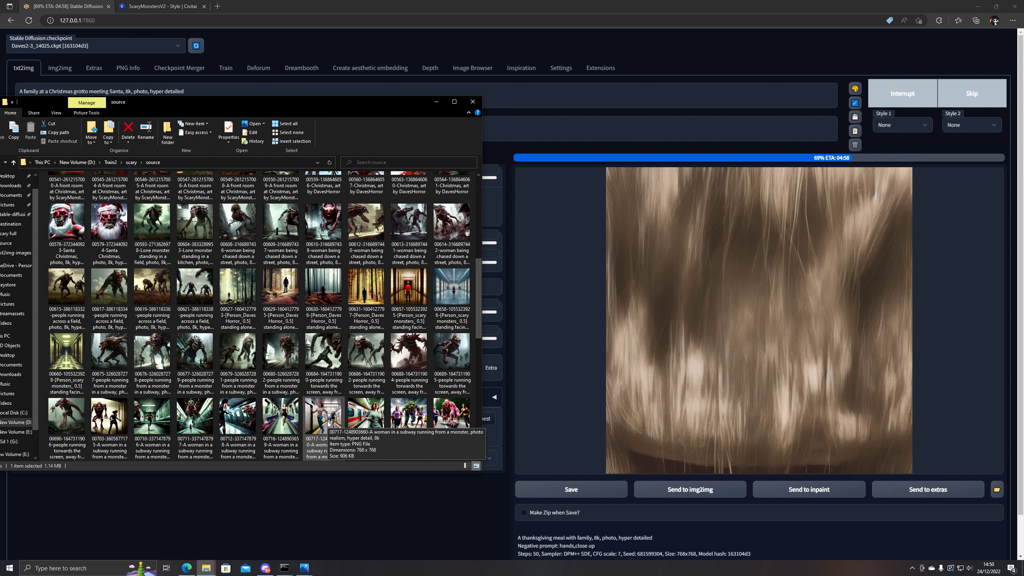
{"action": "double_click", "coordinate": [406, 414]}
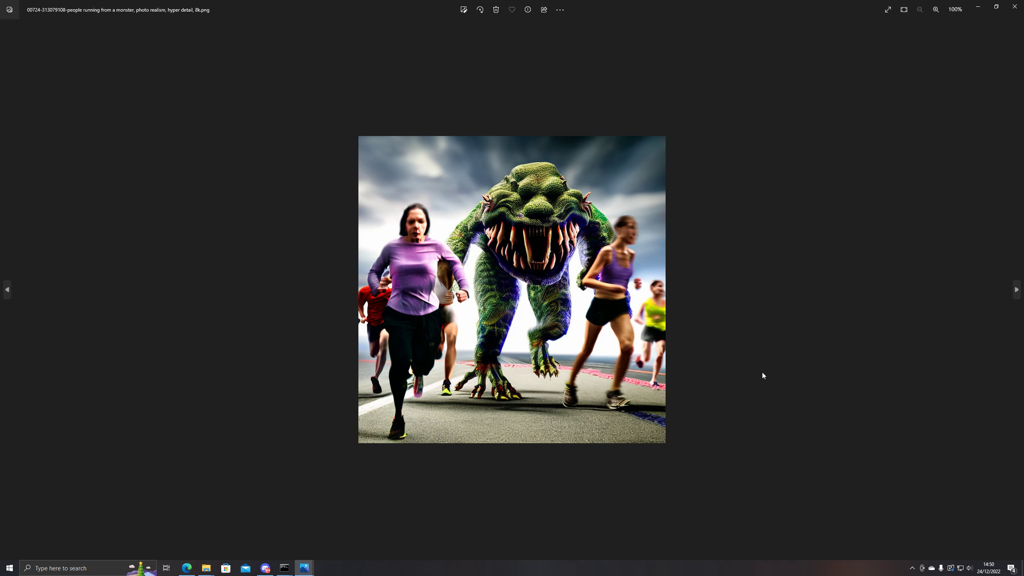
{"action": "left_click", "coordinate": [1019, 12]}
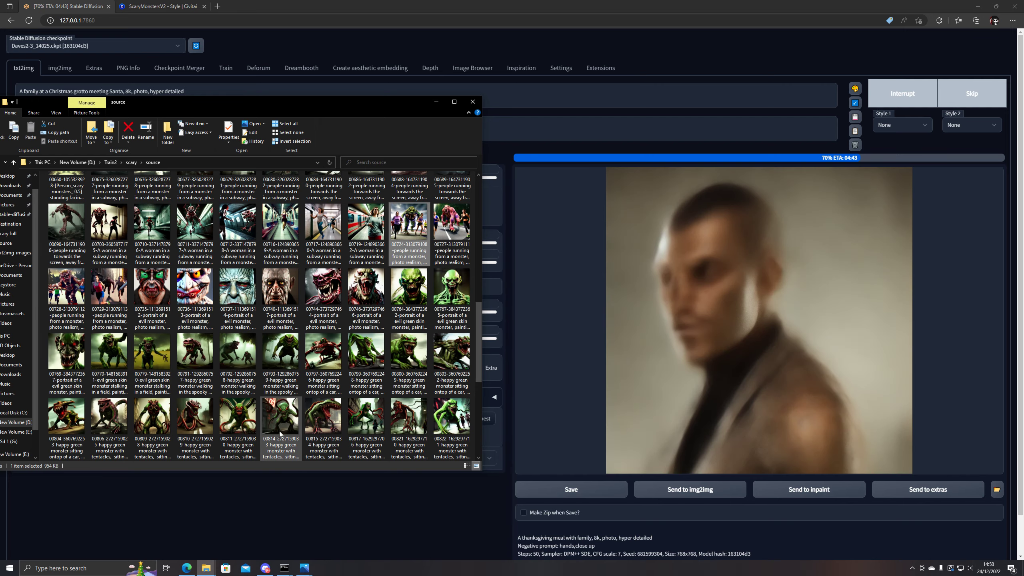
{"action": "left_click", "coordinate": [201, 565]}
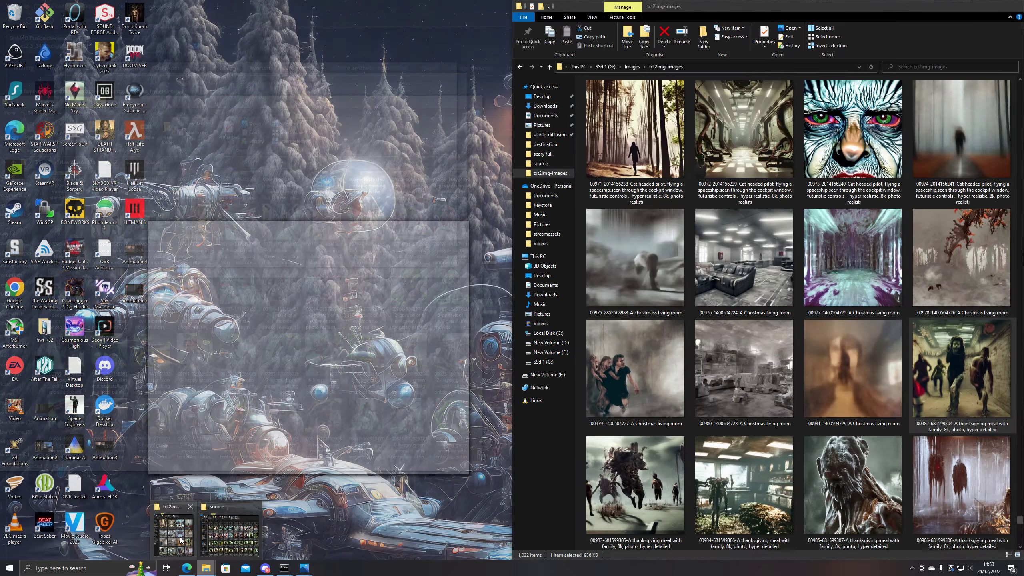
Bring the txt2img-images folder forward and view monster-on-supercar image 00866 full size
{"action": "left_click", "coordinate": [174, 532]}
{"action": "scroll", "coordinate": [887, 419], "scroll_direction": "down", "scroll_amount": 5}
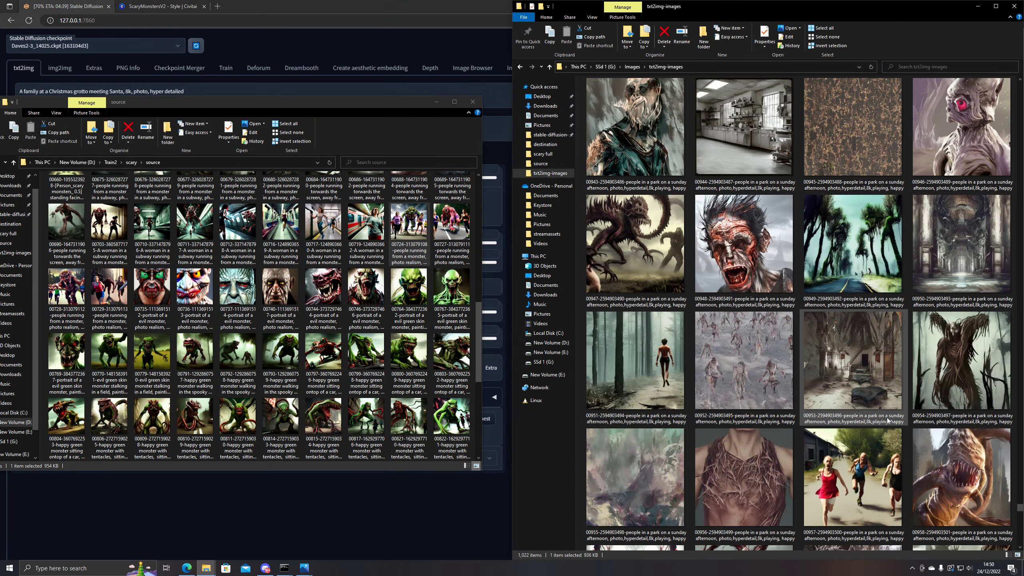
{"action": "scroll", "coordinate": [886, 419], "scroll_direction": "up", "scroll_amount": 10}
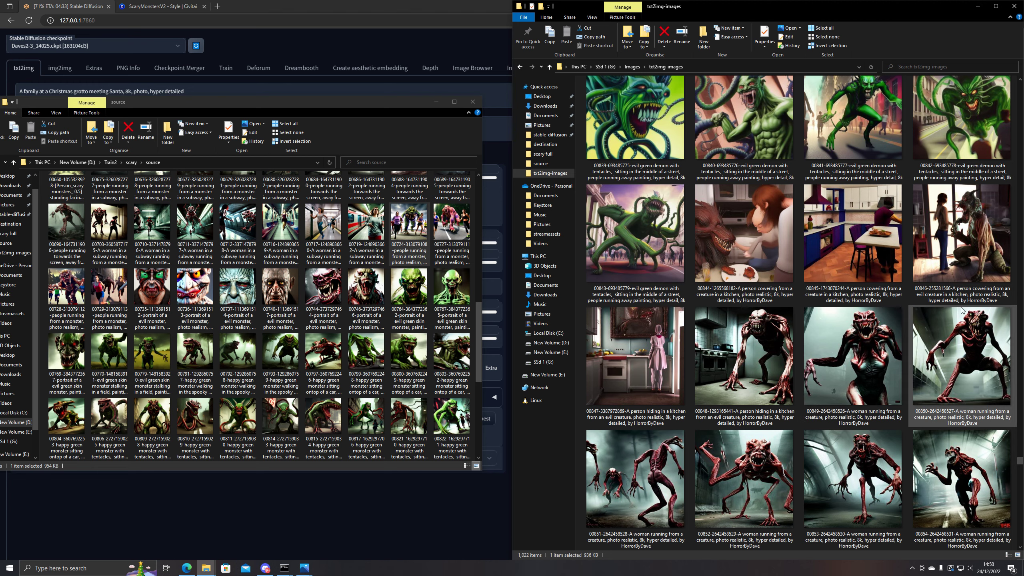
{"action": "scroll", "coordinate": [666, 412], "scroll_direction": "down", "scroll_amount": 2}
{"action": "scroll", "coordinate": [666, 408], "scroll_direction": "up", "scroll_amount": 3}
{"action": "scroll", "coordinate": [669, 412], "scroll_direction": "down", "scroll_amount": 3}
{"action": "scroll", "coordinate": [669, 411], "scroll_direction": "down", "scroll_amount": 2}
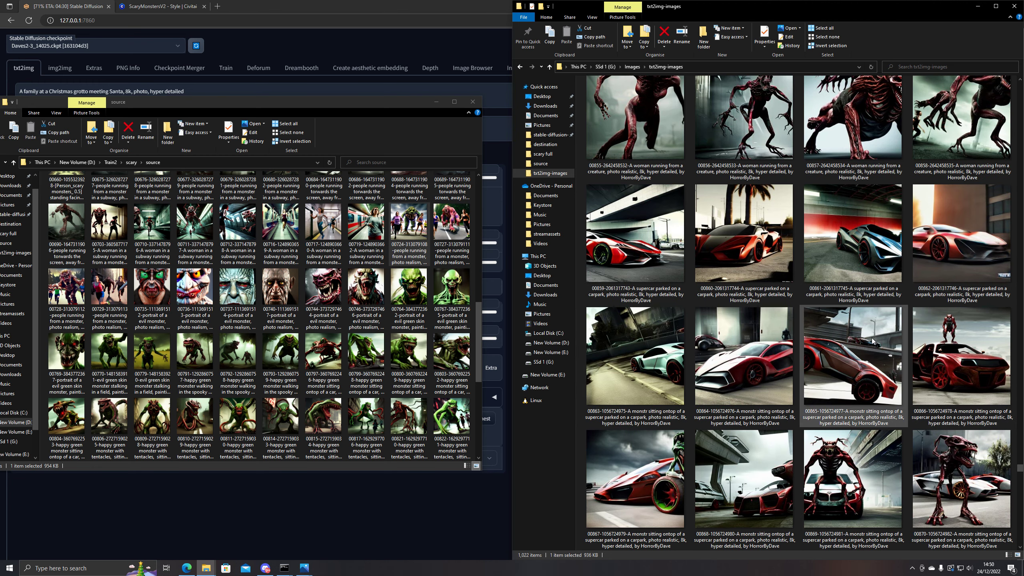
{"action": "double_click", "coordinate": [961, 355]}
{"action": "left_click", "coordinate": [1014, 6]}
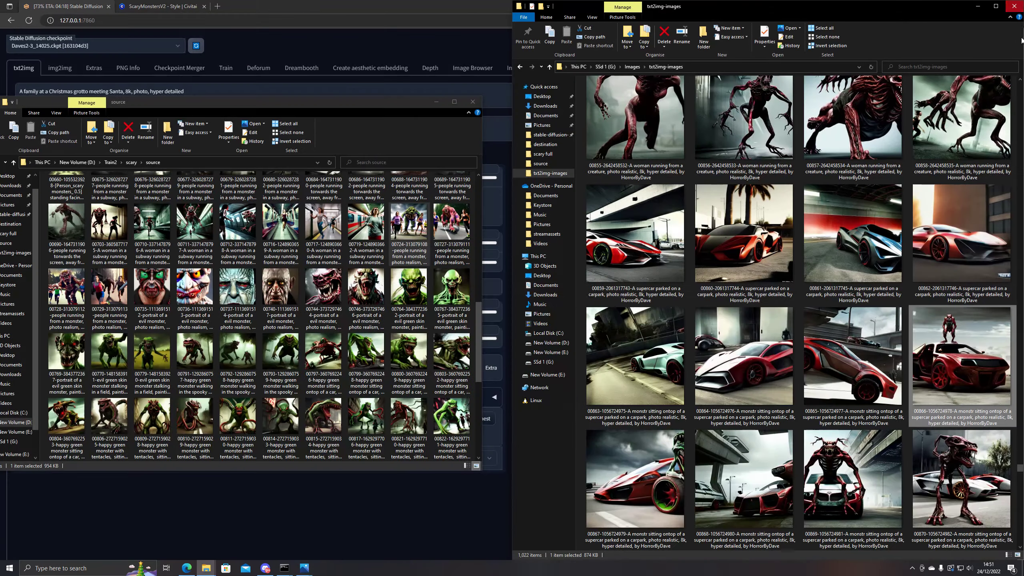
{"action": "scroll", "coordinate": [811, 334], "scroll_direction": "down", "scroll_amount": 3}
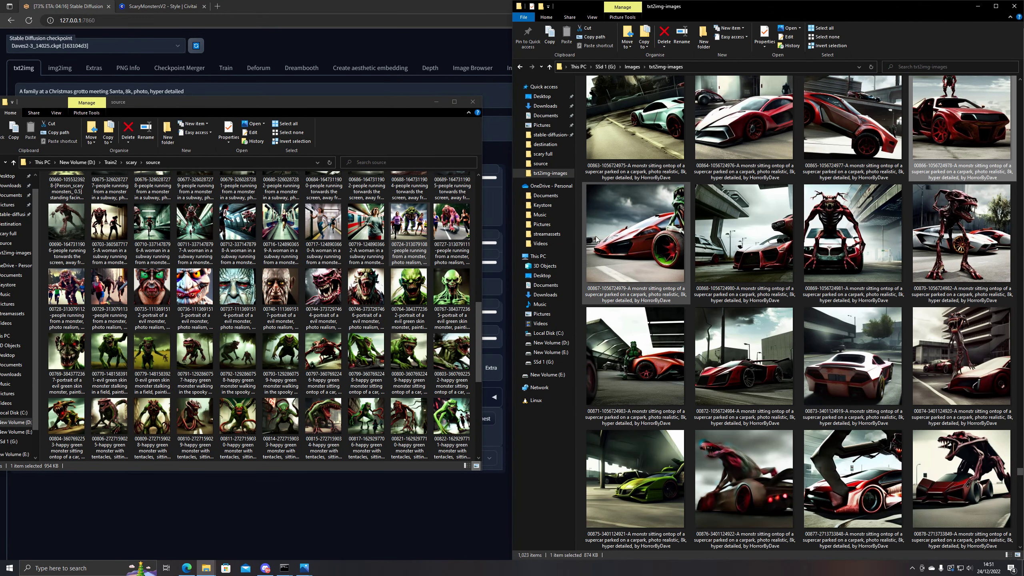
{"action": "left_click", "coordinate": [636, 236]}
{"action": "double_click", "coordinate": [636, 236]}
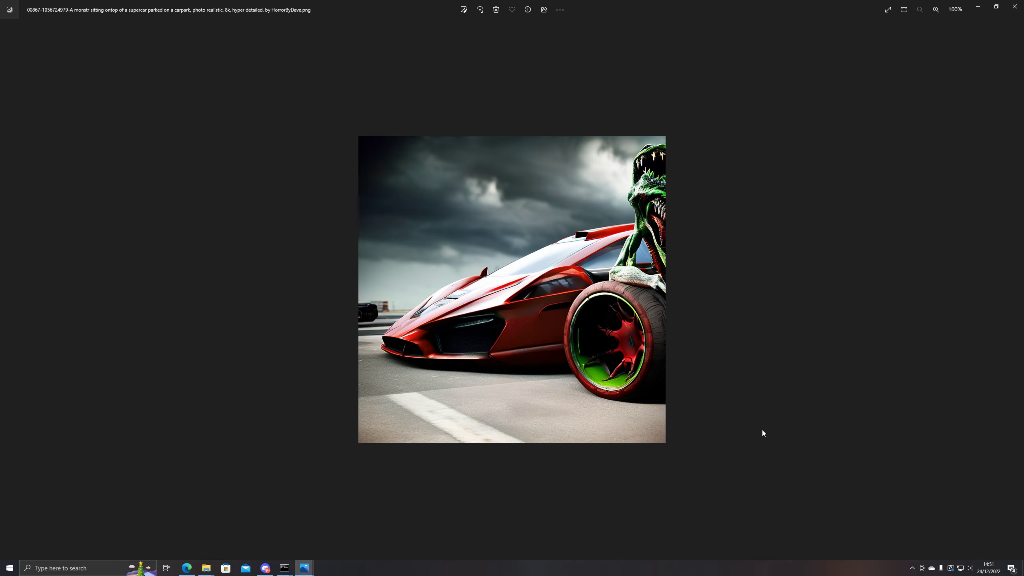
{"action": "left_click", "coordinate": [1013, 6]}
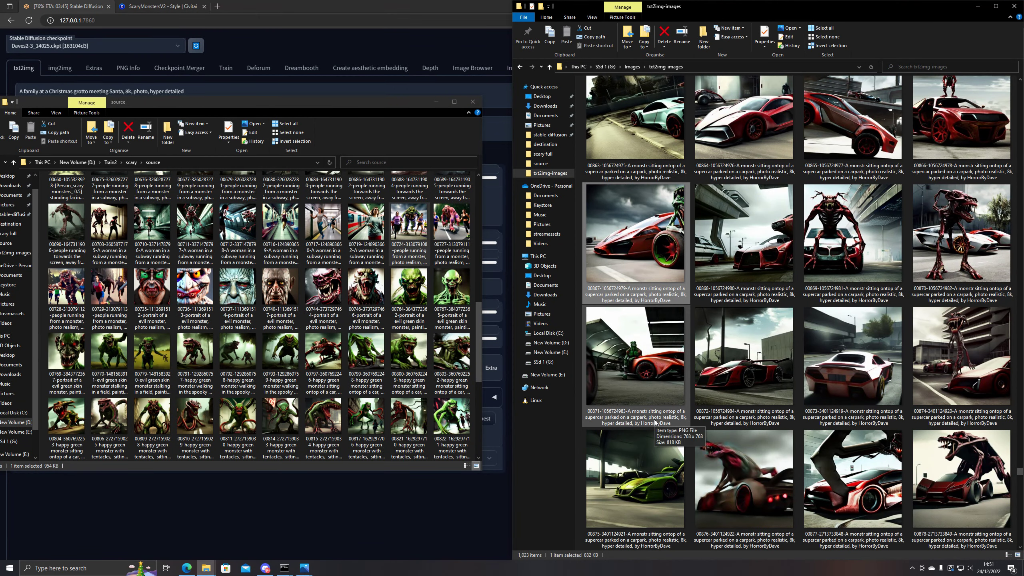
{"action": "scroll", "coordinate": [795, 292], "scroll_direction": "up", "scroll_amount": 13}
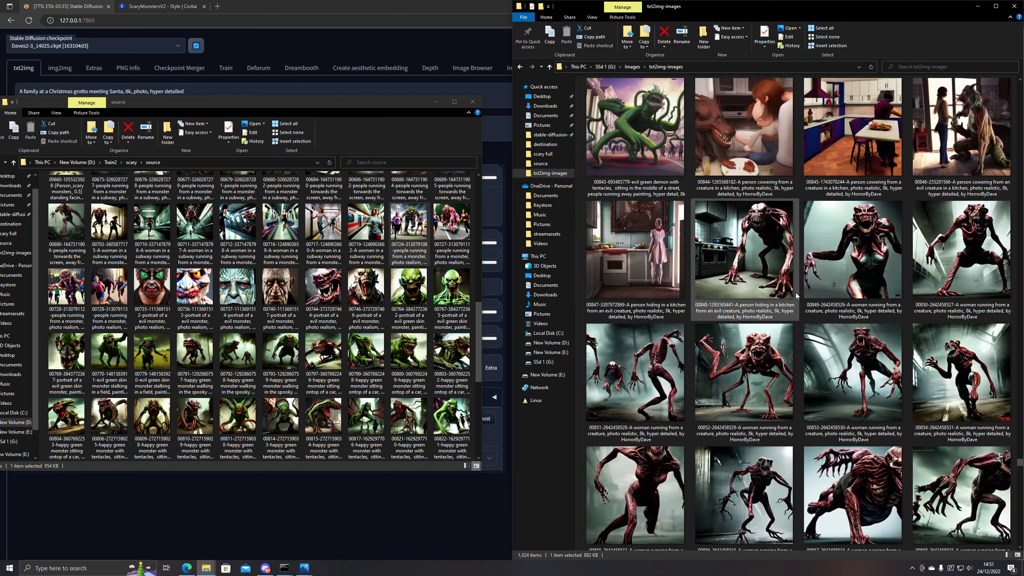
{"action": "scroll", "coordinate": [795, 293], "scroll_direction": "up", "scroll_amount": 15}
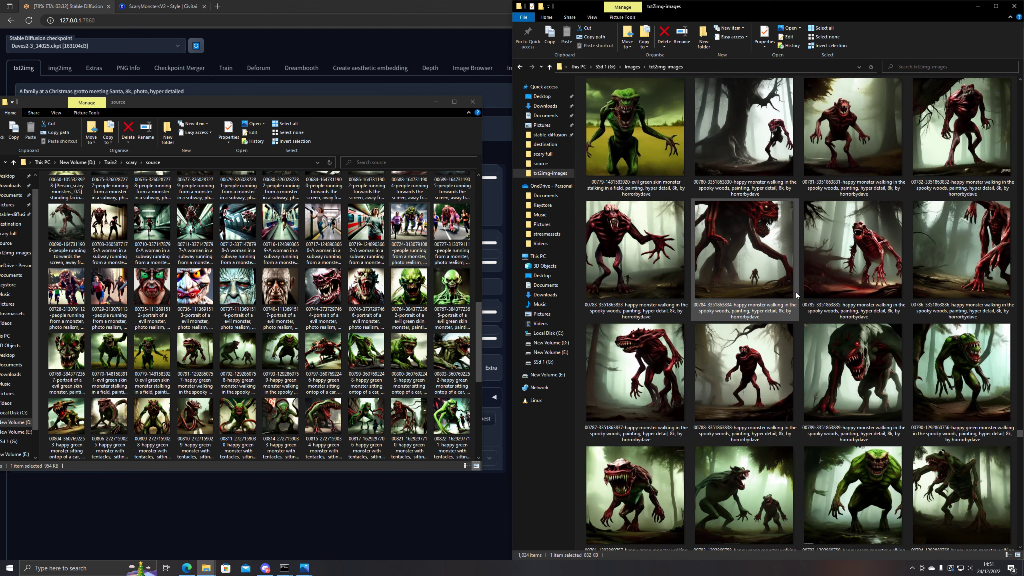
{"action": "scroll", "coordinate": [795, 292], "scroll_direction": "up", "scroll_amount": 8}
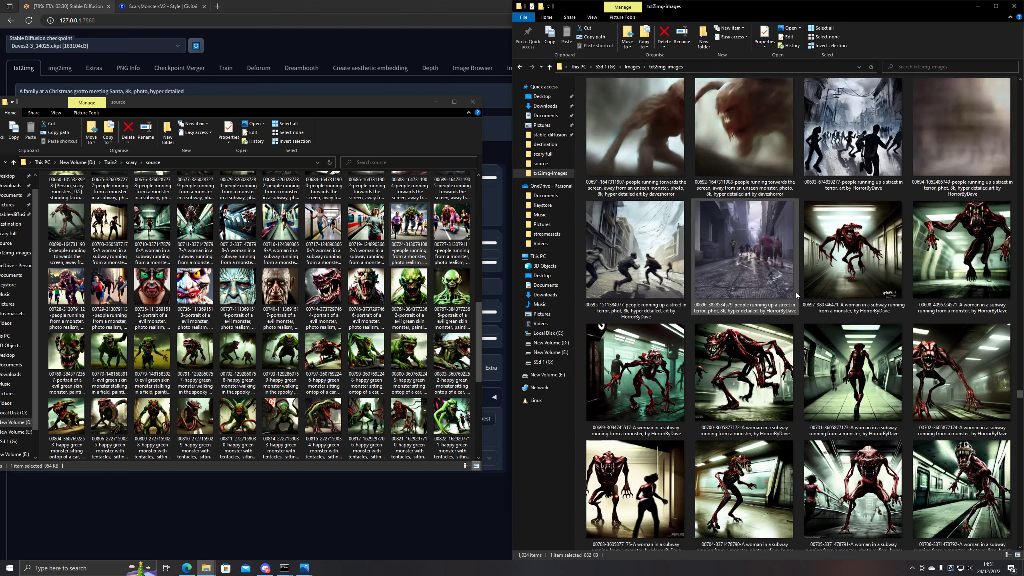
{"action": "scroll", "coordinate": [795, 292], "scroll_direction": "up", "scroll_amount": 10}
{"action": "double_click", "coordinate": [634, 125]}
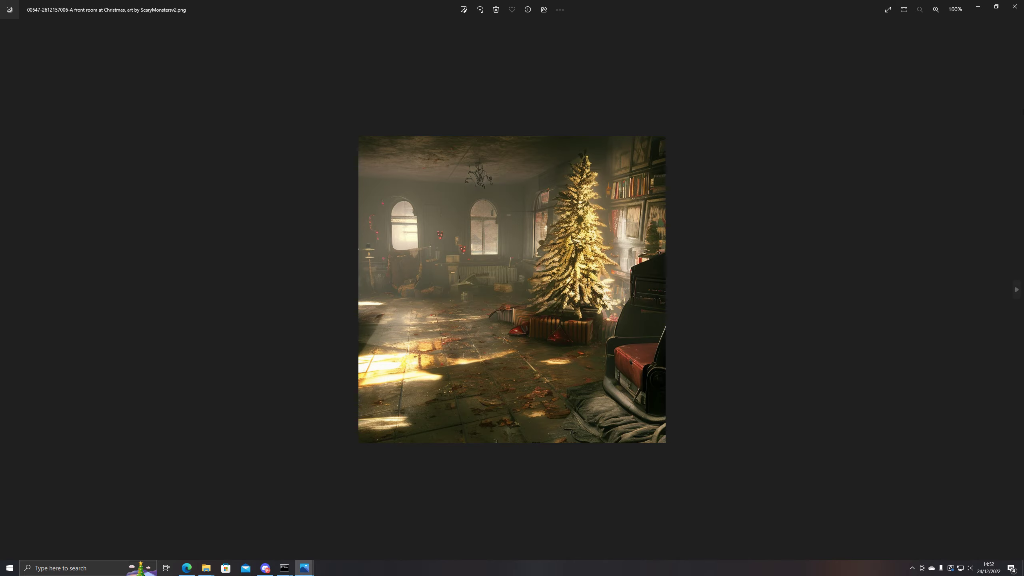
{"action": "left_click", "coordinate": [1014, 6]}
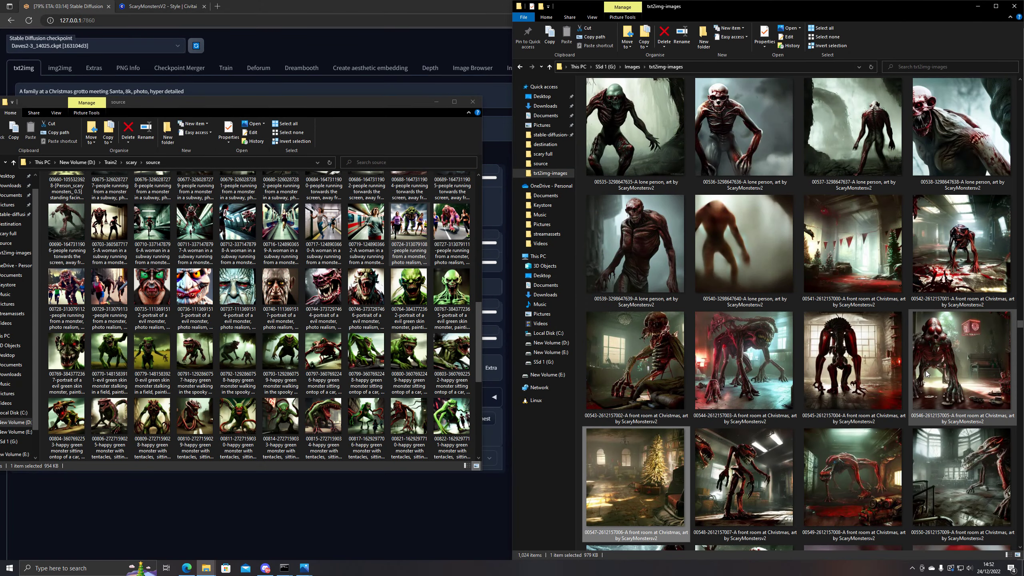
{"action": "scroll", "coordinate": [925, 373], "scroll_direction": "down", "scroll_amount": 20}
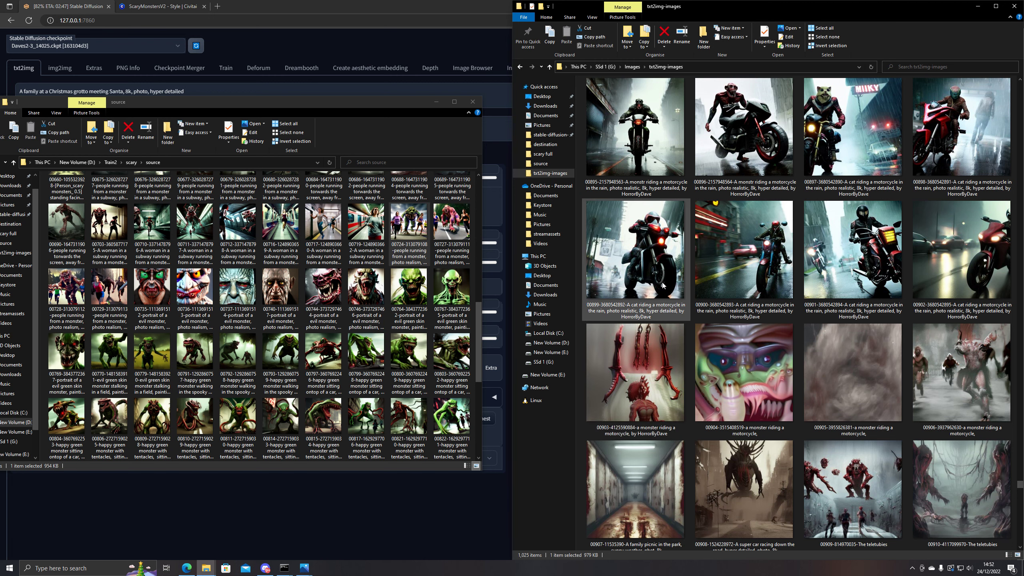
{"action": "scroll", "coordinate": [870, 375], "scroll_direction": "down", "scroll_amount": 5}
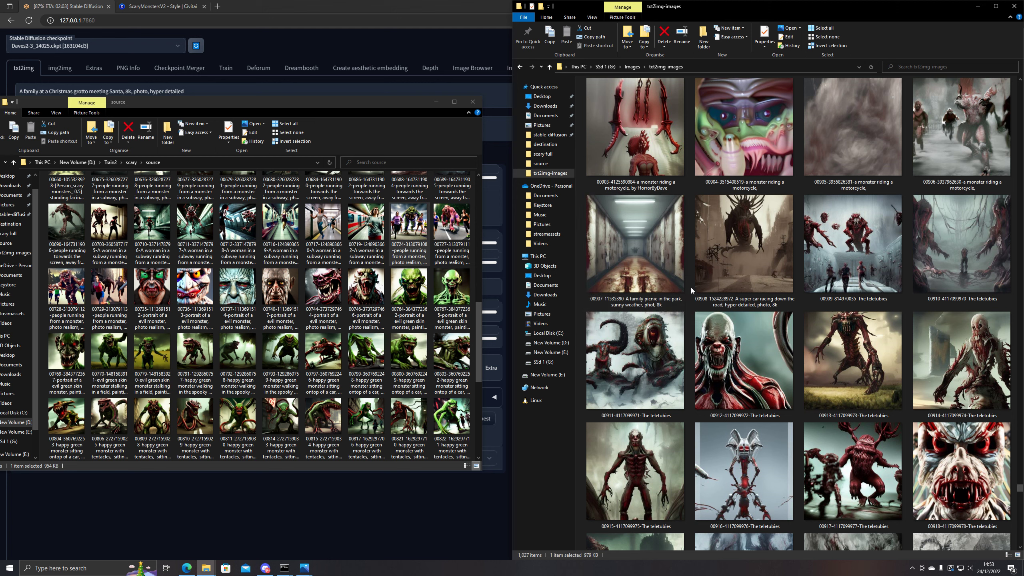
{"action": "left_click", "coordinate": [764, 308]}
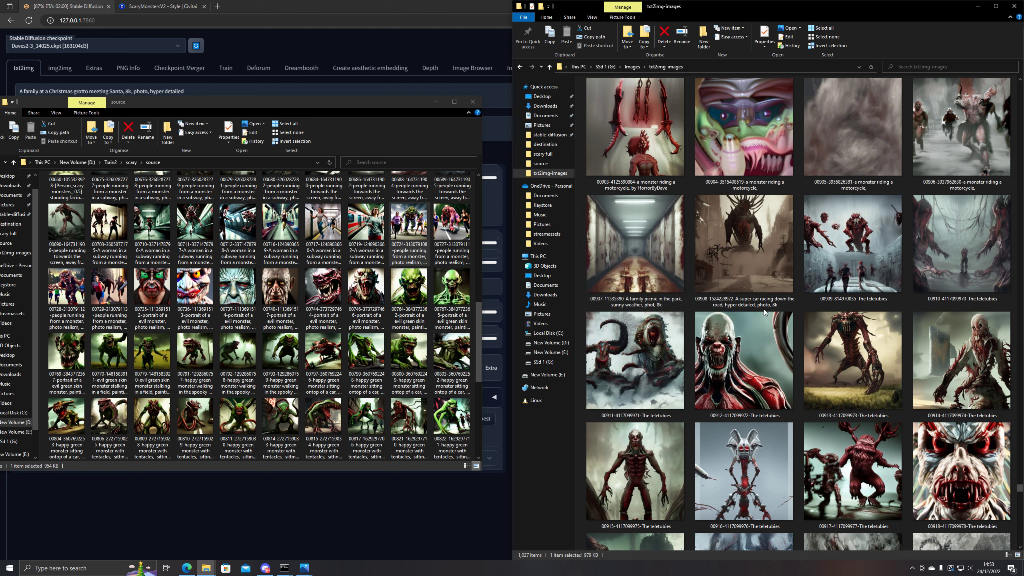
{"action": "double_click", "coordinate": [755, 259]}
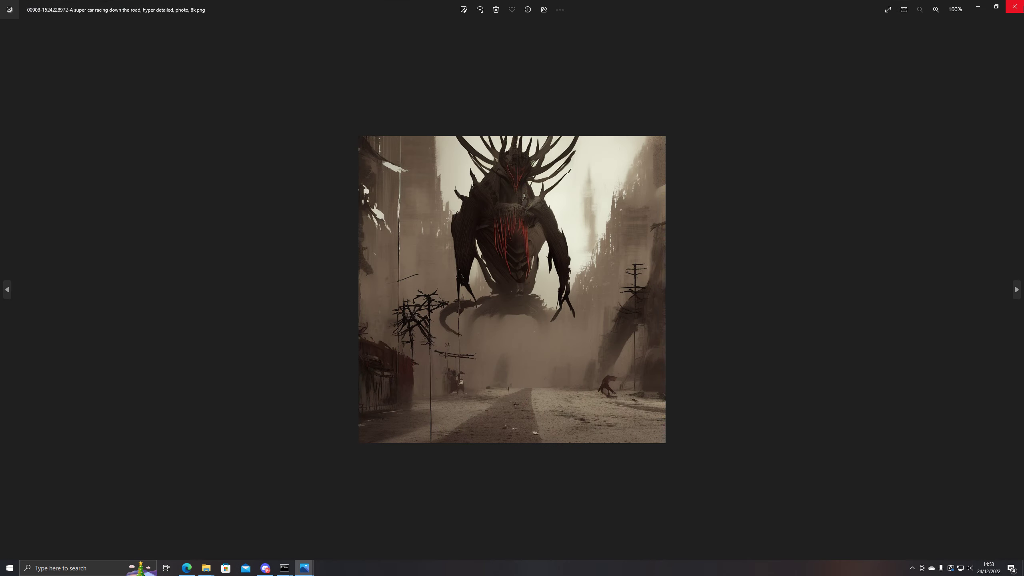
{"action": "left_click", "coordinate": [1014, 6]}
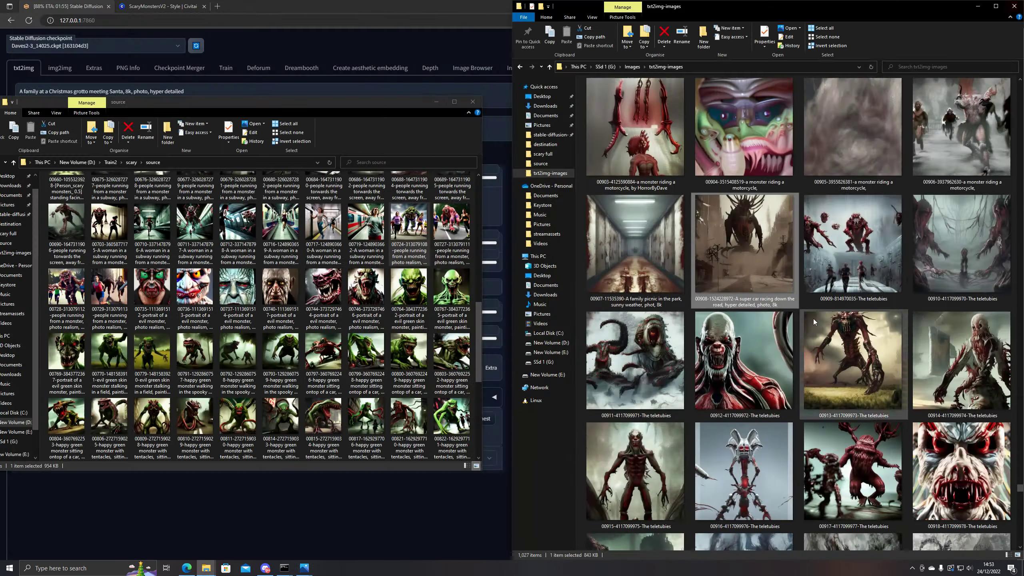
{"action": "double_click", "coordinate": [853, 243]}
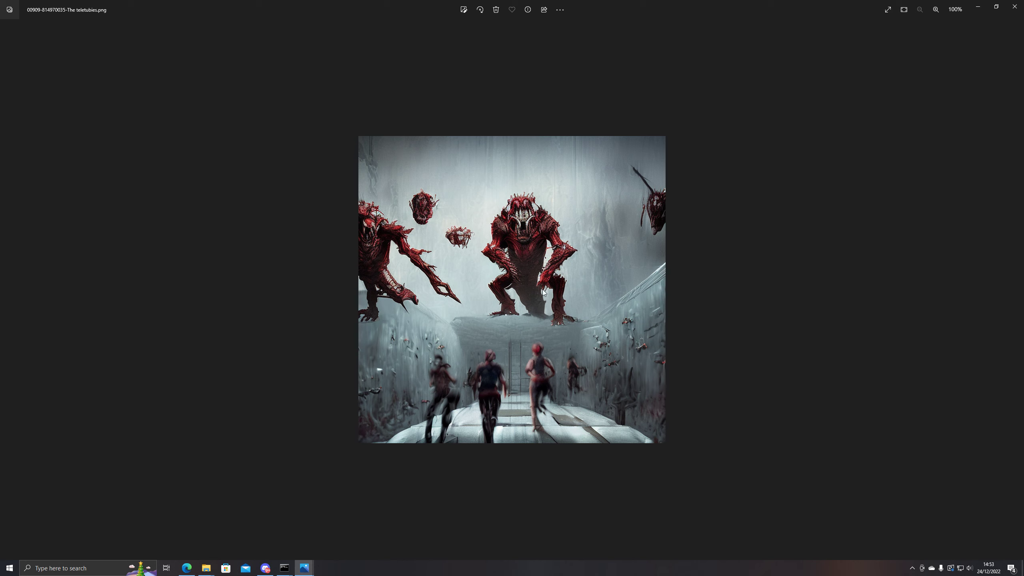
{"action": "left_click", "coordinate": [1015, 7]}
{"action": "double_click", "coordinate": [928, 254]}
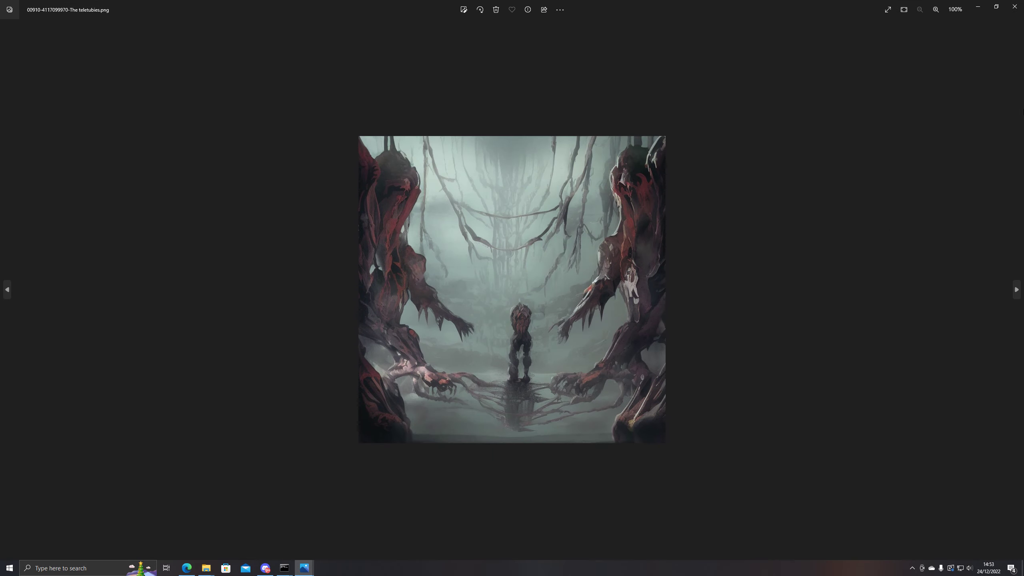
{"action": "left_click", "coordinate": [1016, 289]}
{"action": "left_click", "coordinate": [1015, 6]}
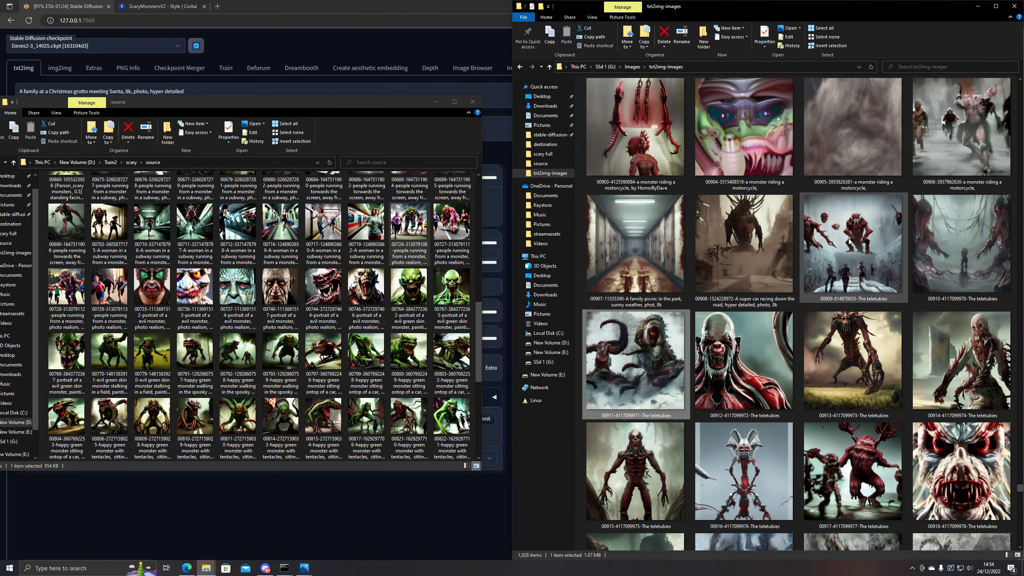
{"action": "double_click", "coordinate": [774, 331]}
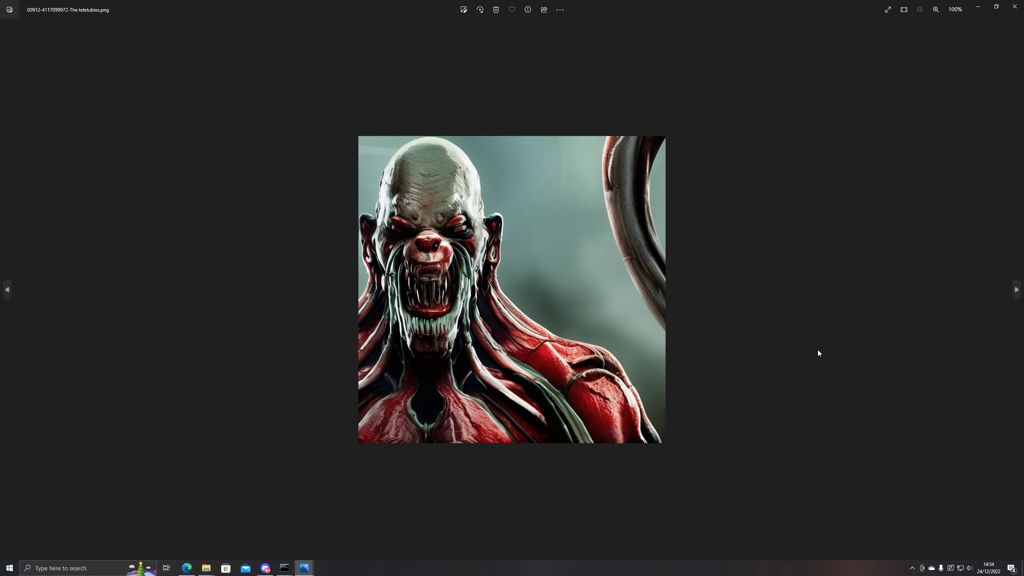
{"action": "key", "text": "alt+F4"}
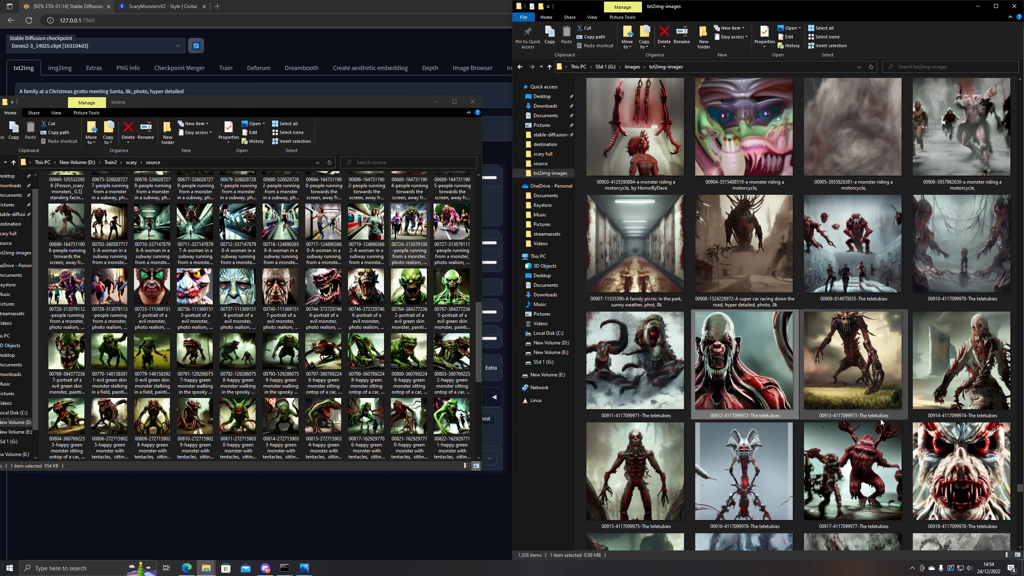
{"action": "double_click", "coordinate": [866, 389]}
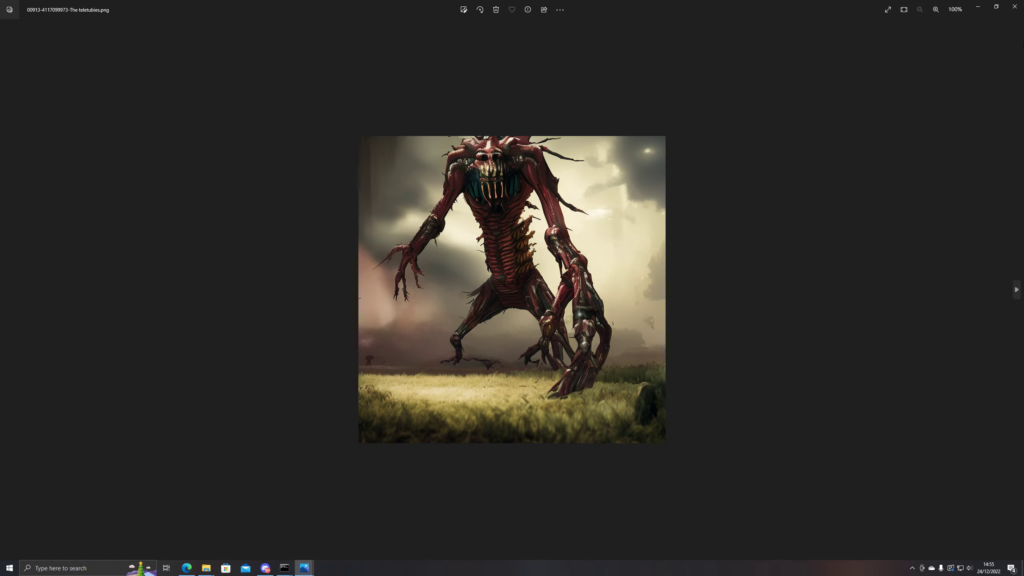
{"action": "left_click", "coordinate": [1014, 6]}
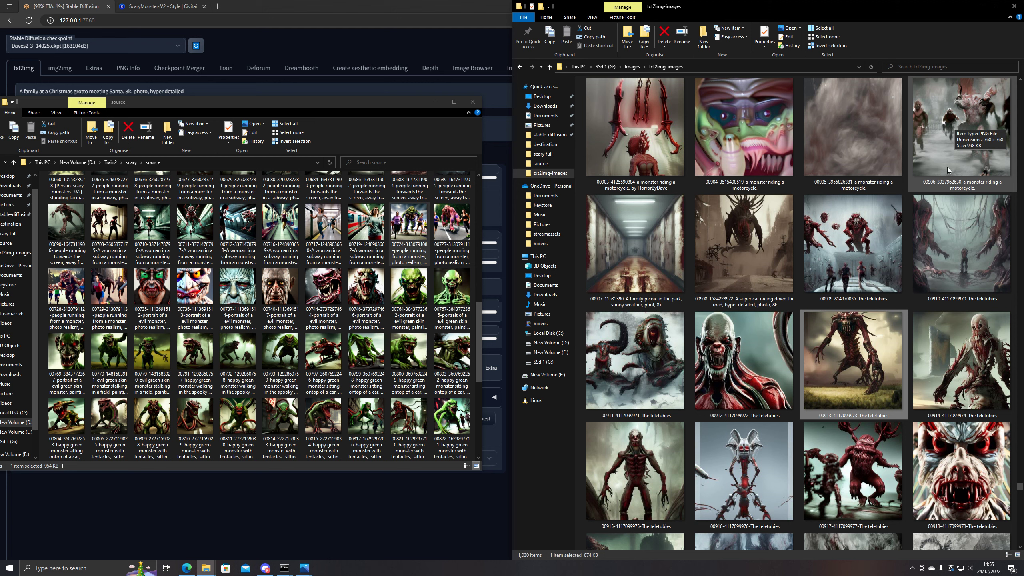
Preview image 00923 of people running from a monster in a kitchen
{"action": "scroll", "coordinate": [858, 340], "scroll_direction": "down", "scroll_amount": 3}
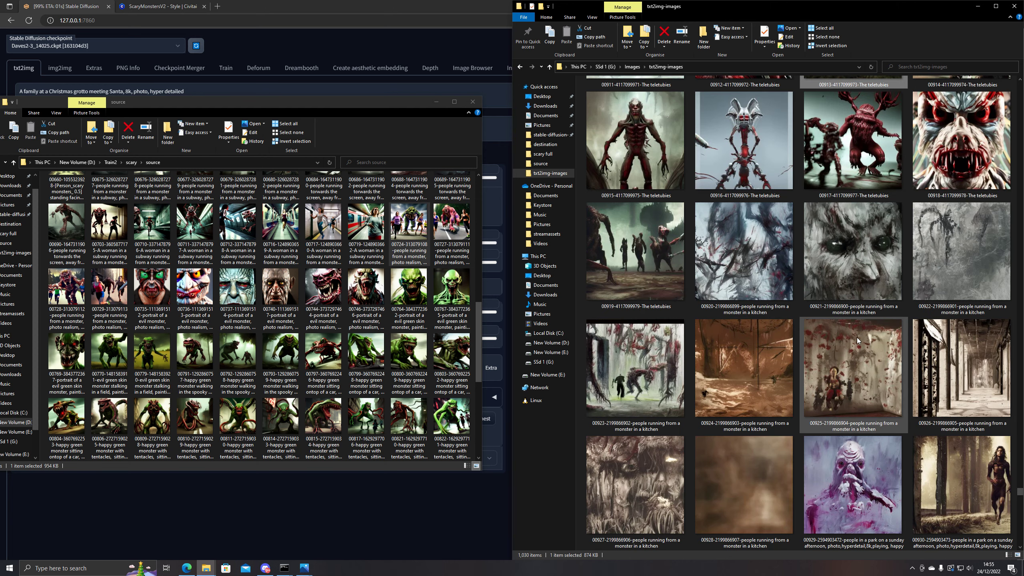
{"action": "left_click", "coordinate": [668, 401]}
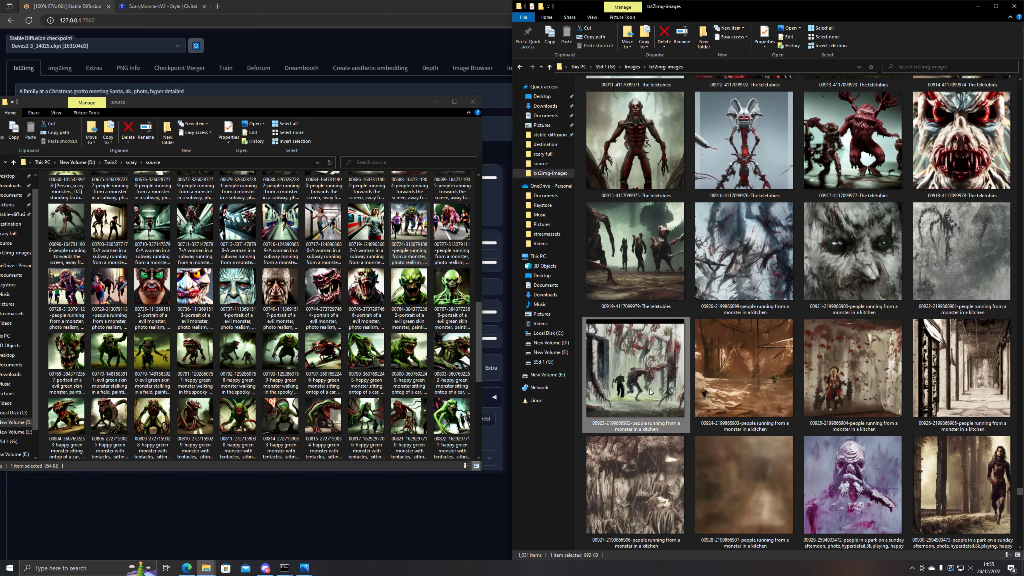
{"action": "double_click", "coordinate": [661, 413]}
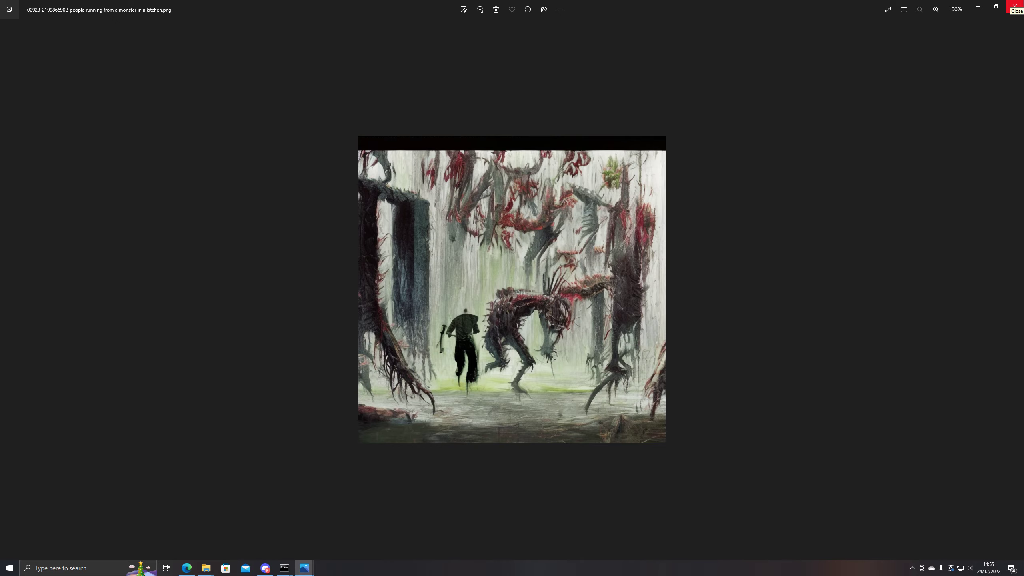
{"action": "left_click", "coordinate": [1014, 5]}
Preview park images 00938 and 00939, then image 00944, full size
{"action": "scroll", "coordinate": [751, 404], "scroll_direction": "down", "scroll_amount": 3}
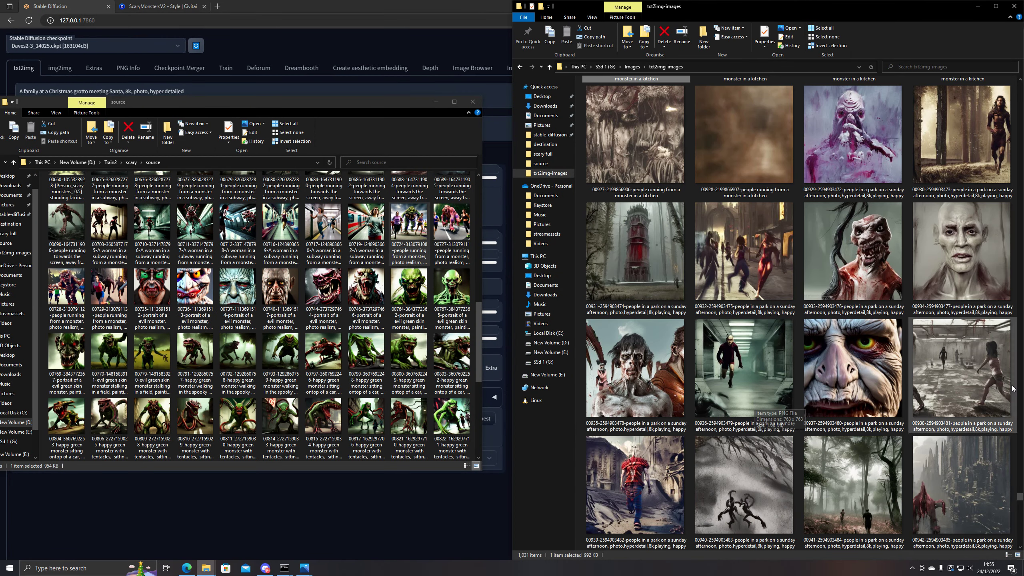
{"action": "left_click", "coordinate": [970, 393]}
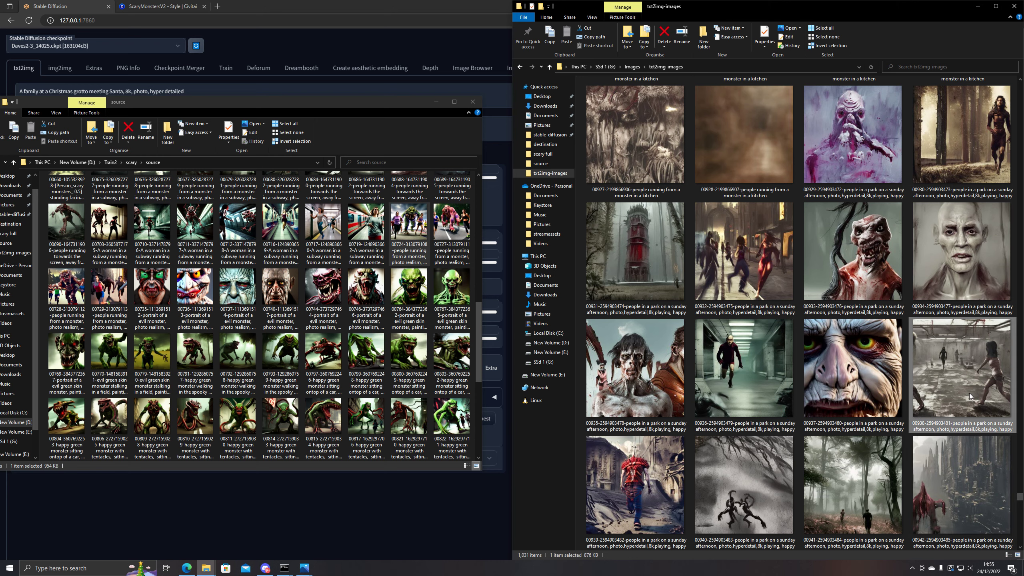
{"action": "double_click", "coordinate": [969, 393]}
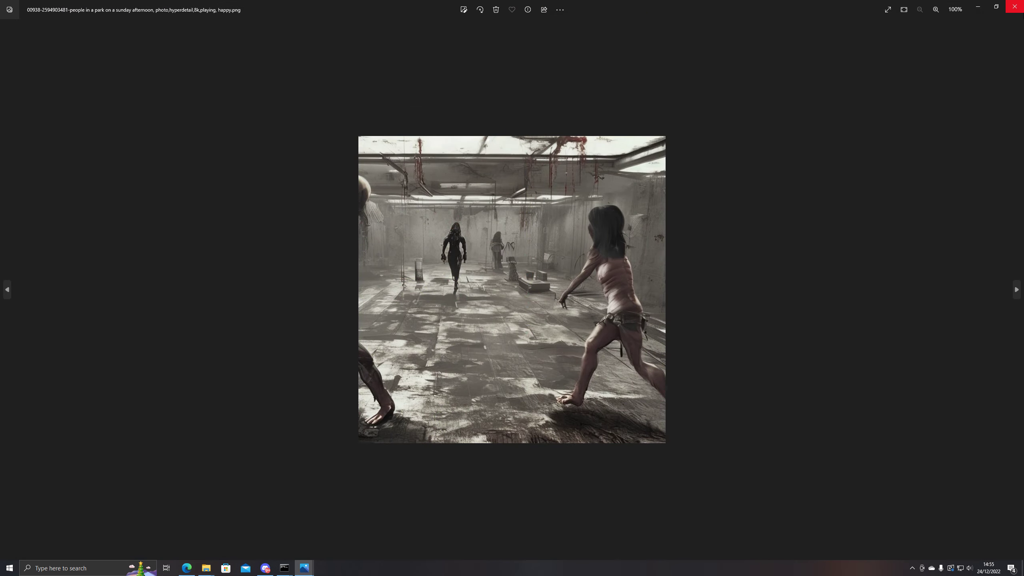
{"action": "left_click", "coordinate": [1014, 6]}
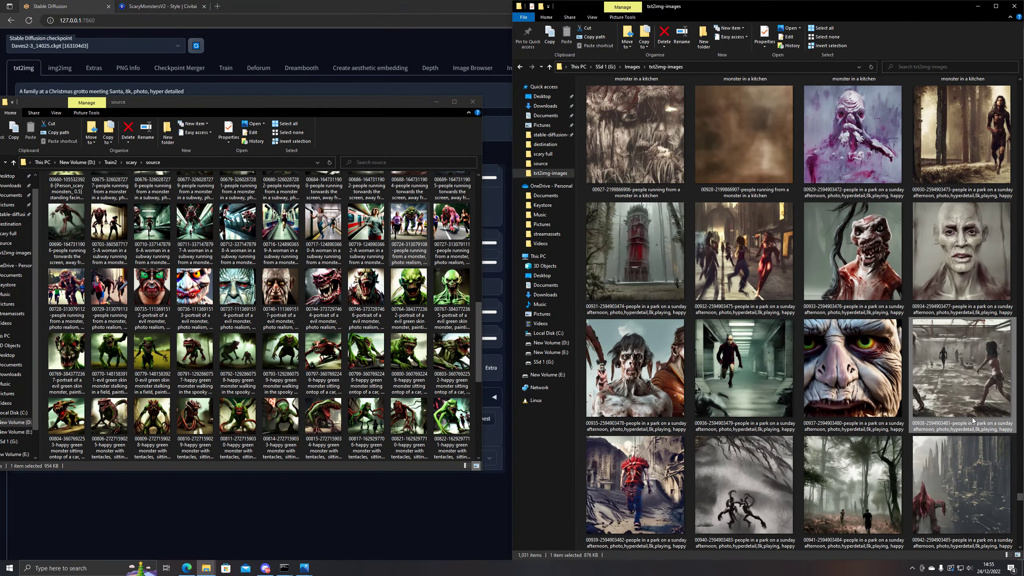
{"action": "double_click", "coordinate": [664, 495]}
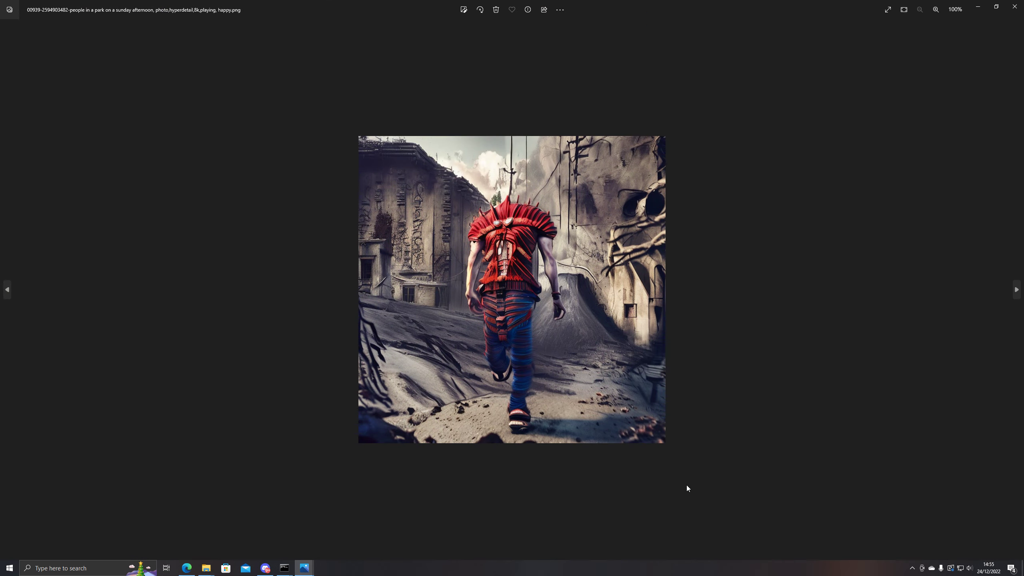
{"action": "left_click", "coordinate": [1014, 7]}
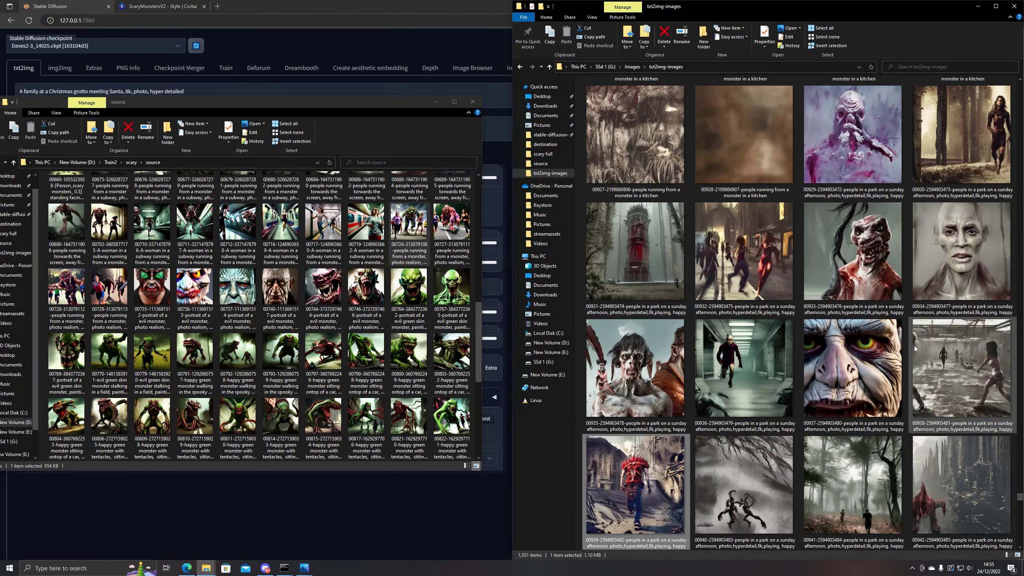
{"action": "double_click", "coordinate": [913, 345]}
{"action": "key", "text": "Right"}
{"action": "key", "text": "Right"}
{"action": "key", "text": "Right"}
{"action": "key", "text": "Right"}
{"action": "key", "text": "Right"}
{"action": "key", "text": "Right"}
{"action": "left_click", "coordinate": [1014, 7]}
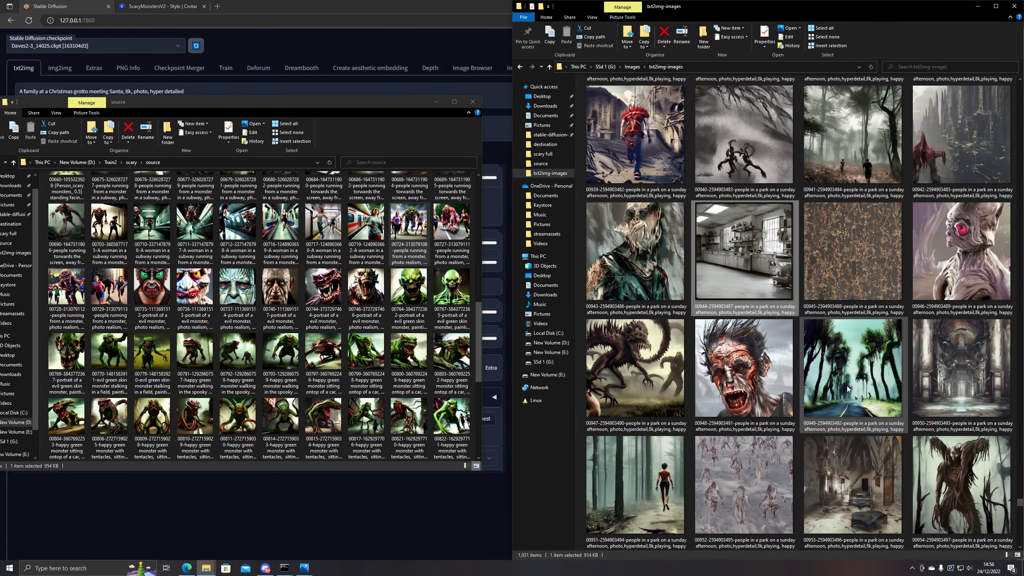
Scroll down and preview cockpit-prompt image 00972 full size
{"action": "scroll", "coordinate": [846, 386], "scroll_direction": "down", "scroll_amount": 8}
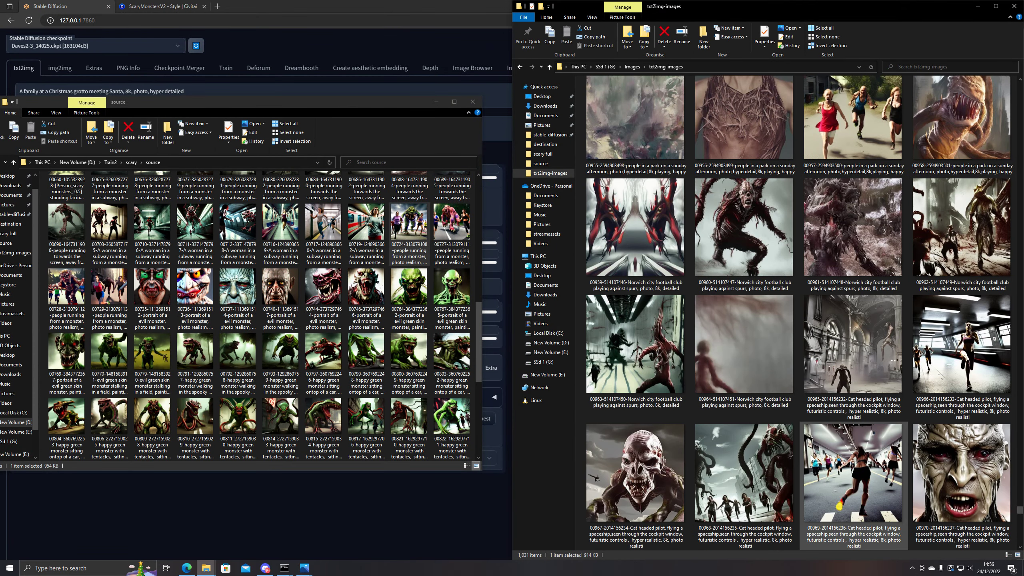
{"action": "scroll", "coordinate": [809, 463], "scroll_direction": "down", "scroll_amount": 3}
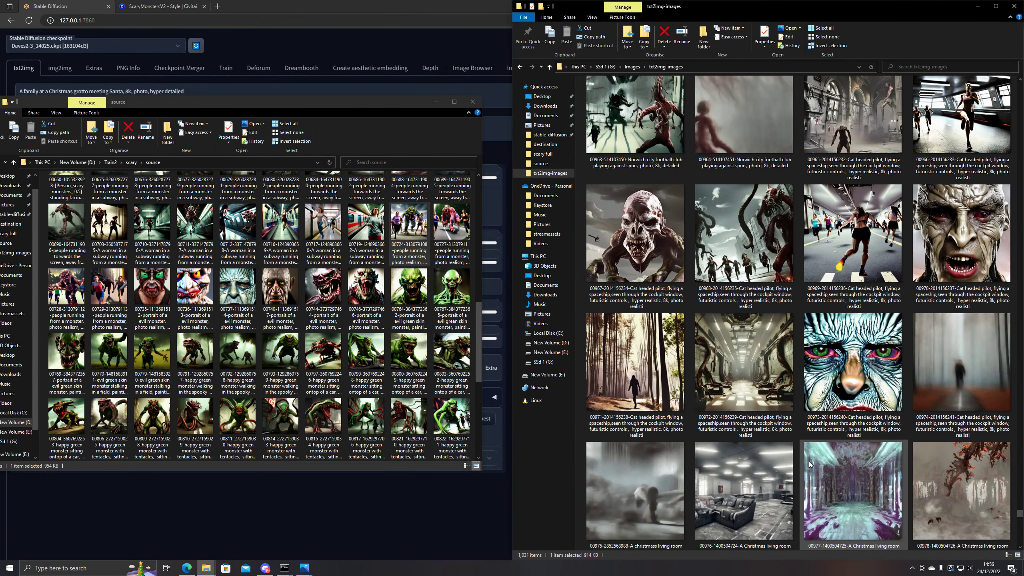
{"action": "double_click", "coordinate": [751, 412]}
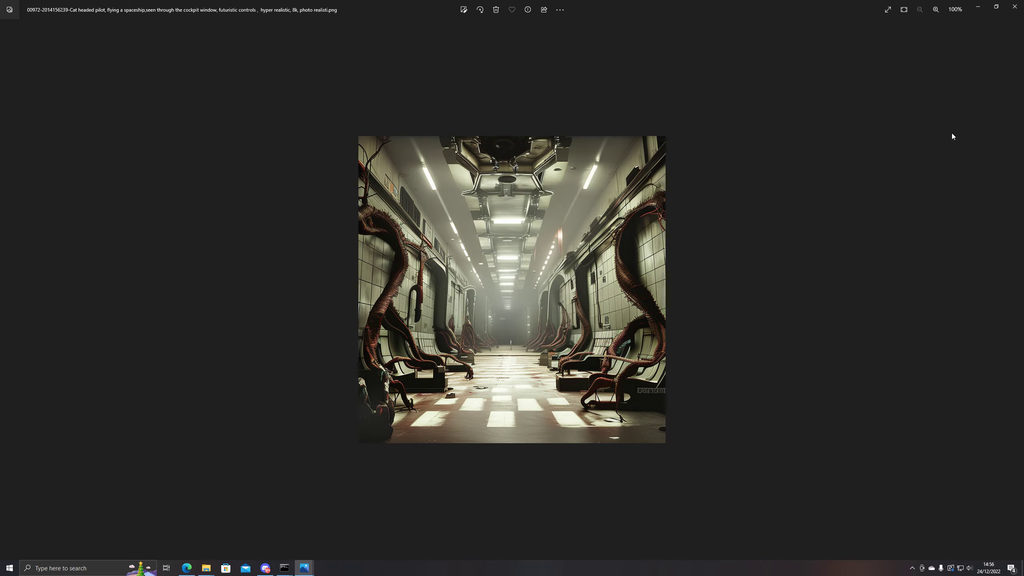
{"action": "left_click", "coordinate": [1014, 6]}
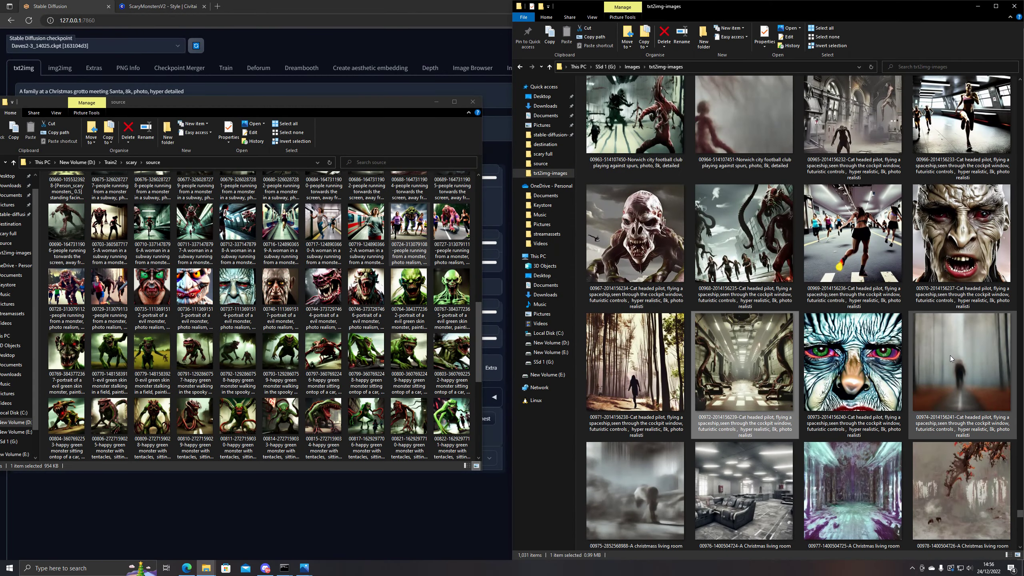
Open the Christmas living room image 00976 in Photos
{"action": "scroll", "coordinate": [950, 355], "scroll_direction": "down", "scroll_amount": 3}
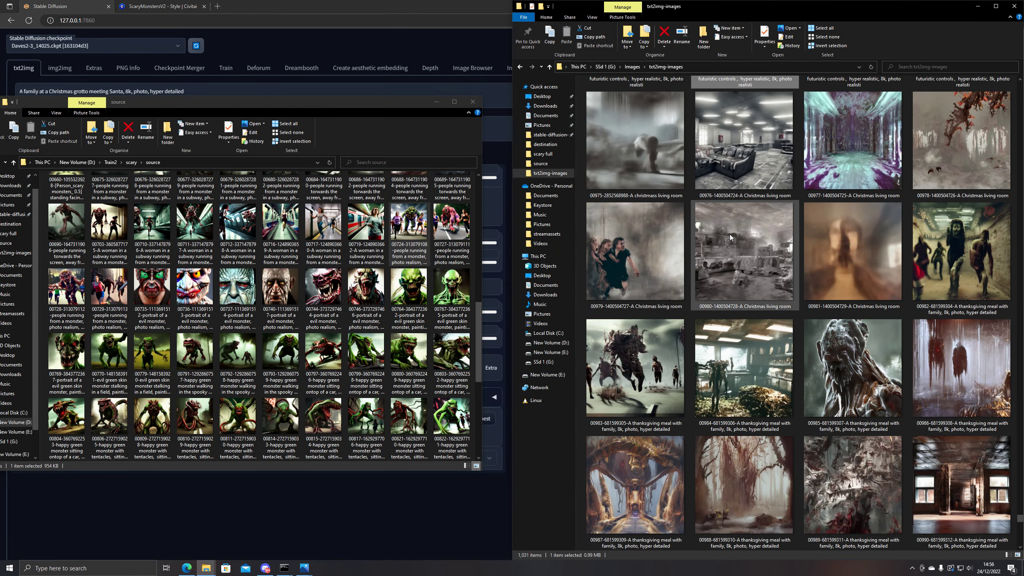
{"action": "scroll", "coordinate": [729, 234], "scroll_direction": "up", "scroll_amount": 2}
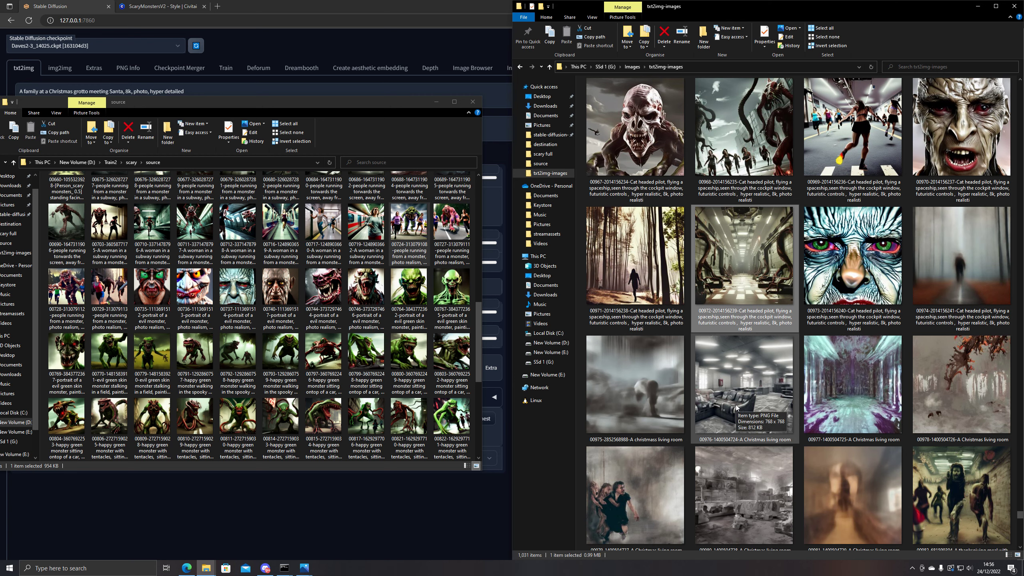
{"action": "left_click", "coordinate": [736, 407]}
{"action": "double_click", "coordinate": [736, 407]}
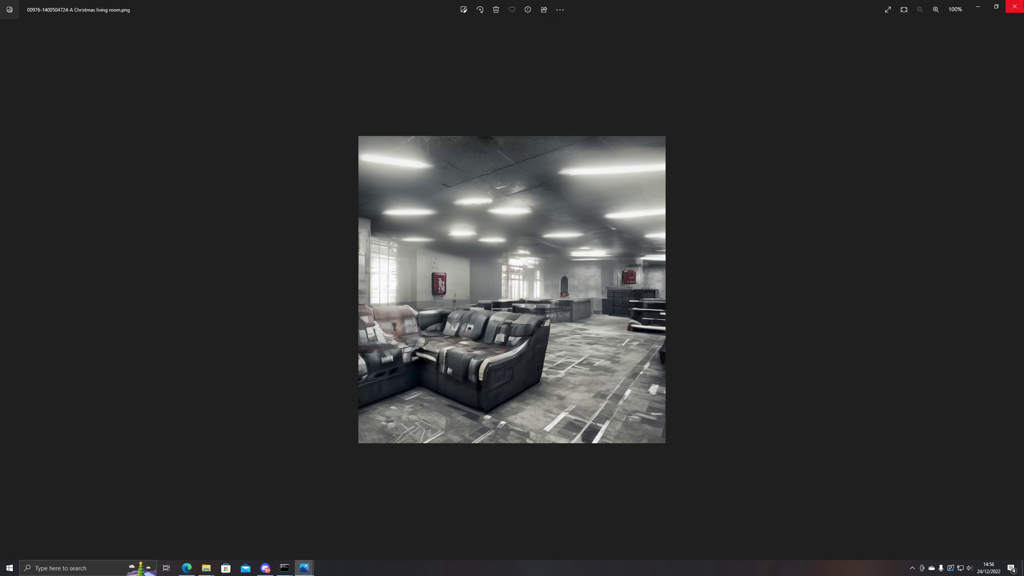
Close the living room image and preview thanksgiving images 00982 and 00987 full size
{"action": "left_click", "coordinate": [1014, 7]}
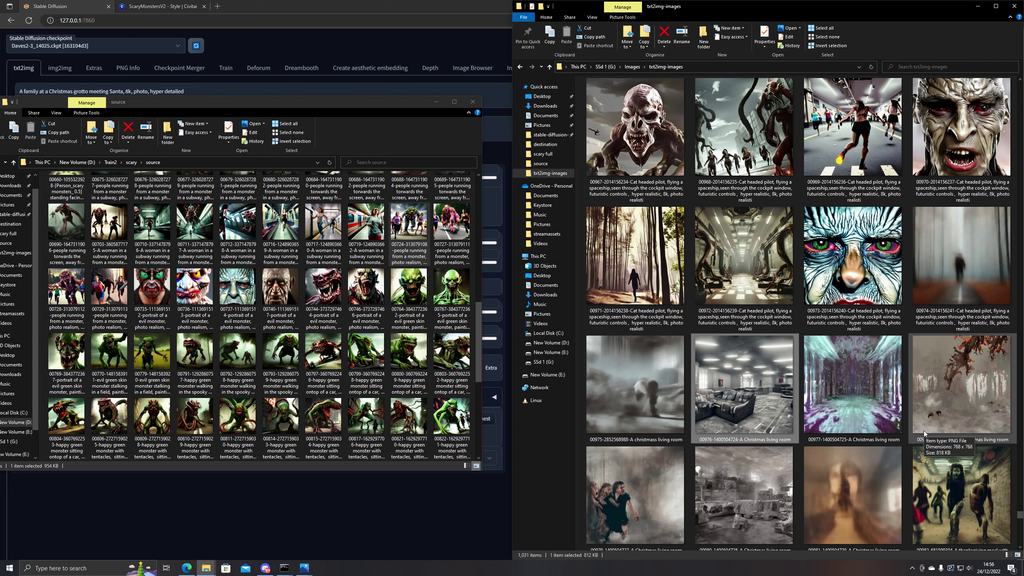
{"action": "scroll", "coordinate": [923, 431], "scroll_direction": "down", "scroll_amount": 3}
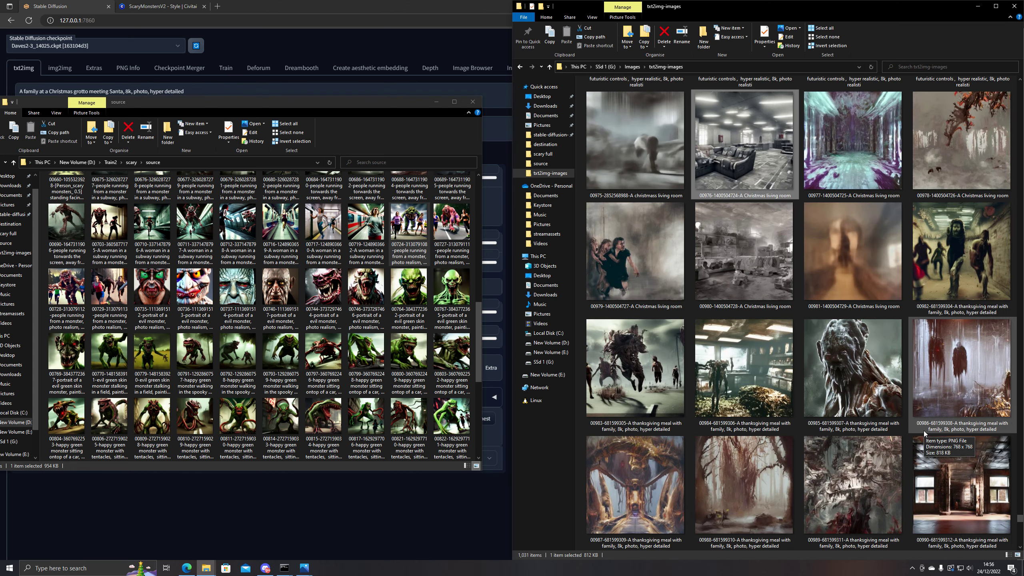
{"action": "double_click", "coordinate": [955, 277]}
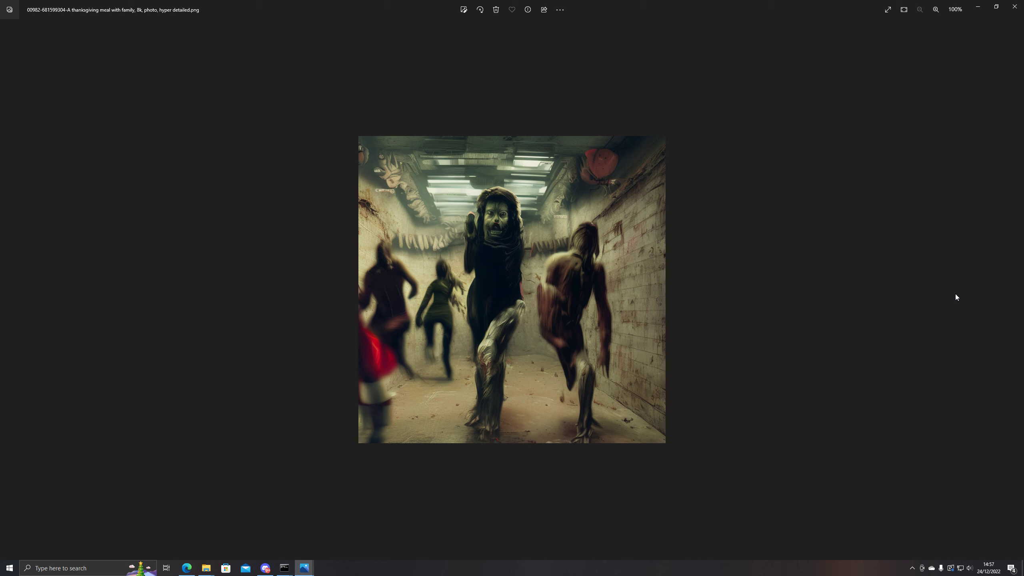
{"action": "left_click", "coordinate": [1015, 7]}
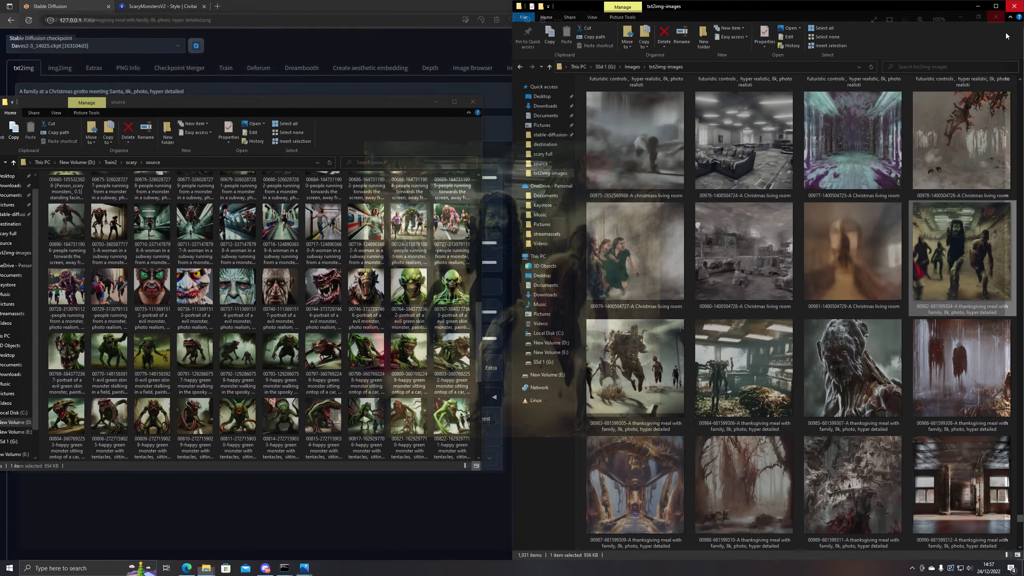
{"action": "double_click", "coordinate": [621, 453]}
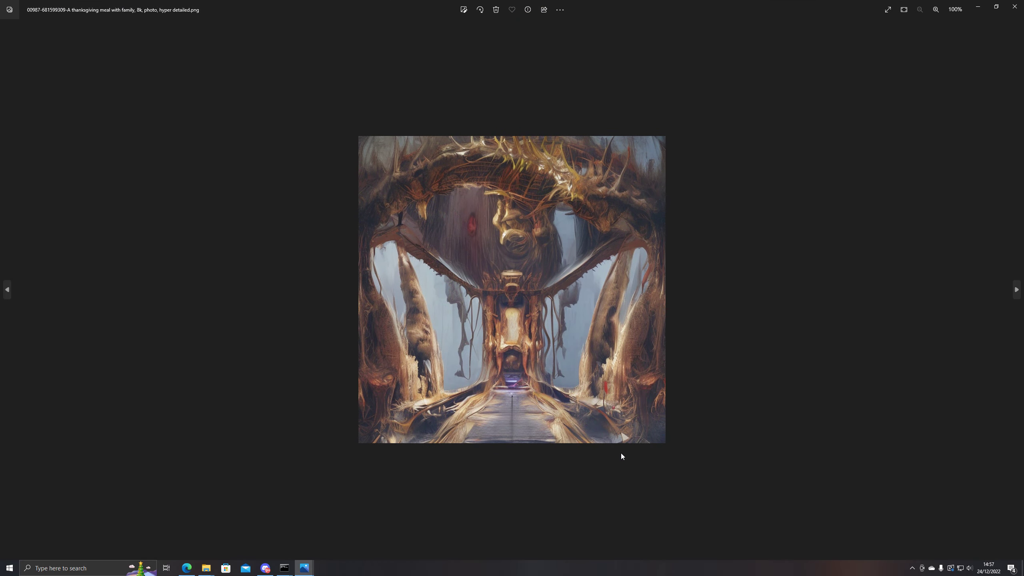
{"action": "left_click", "coordinate": [1014, 6]}
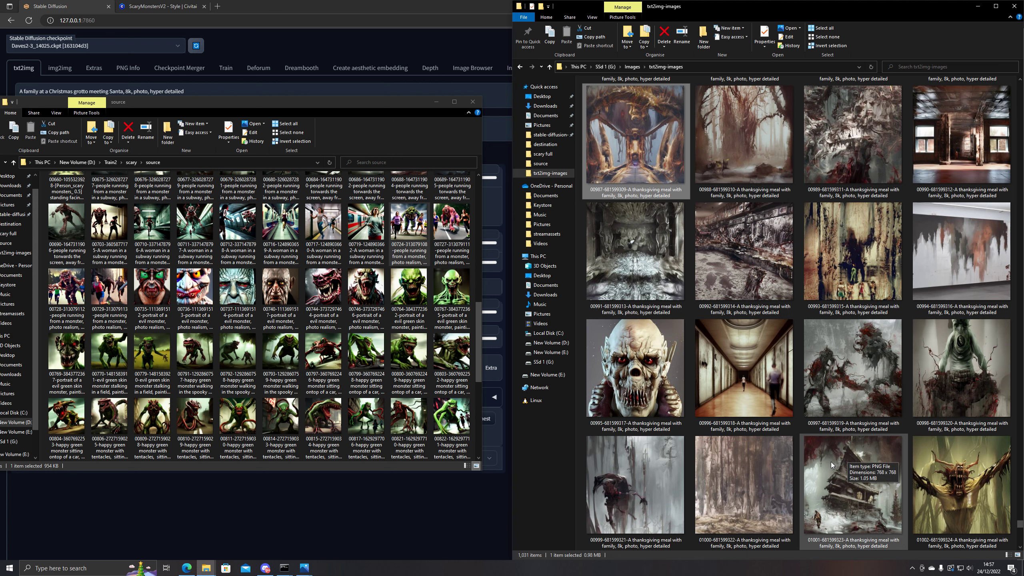
Open Christmas grotto image 01024 in Photos to review it, then return to the browser
{"action": "scroll", "coordinate": [830, 462], "scroll_direction": "down", "scroll_amount": 3}
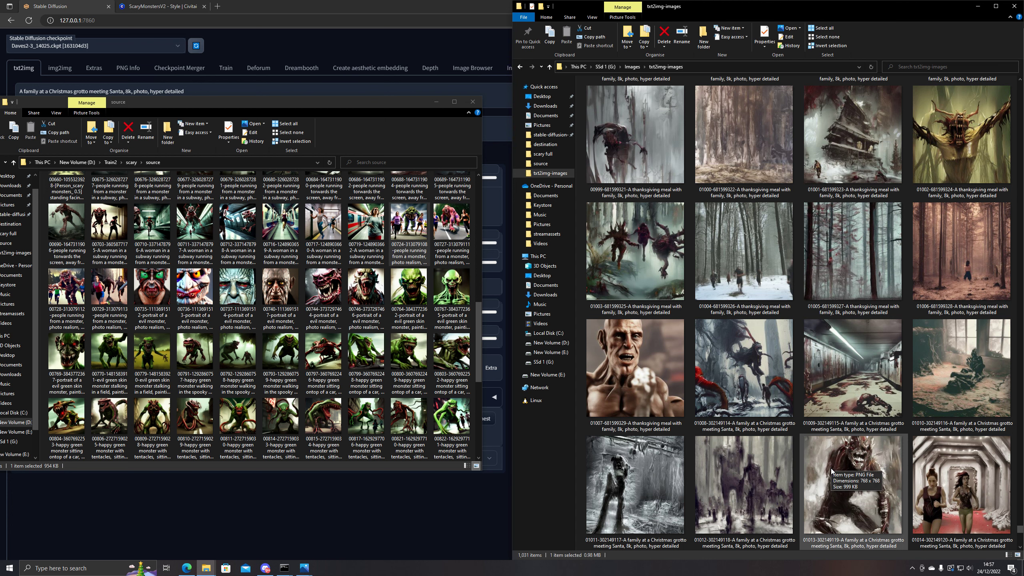
{"action": "scroll", "coordinate": [831, 472], "scroll_direction": "down", "scroll_amount": 3}
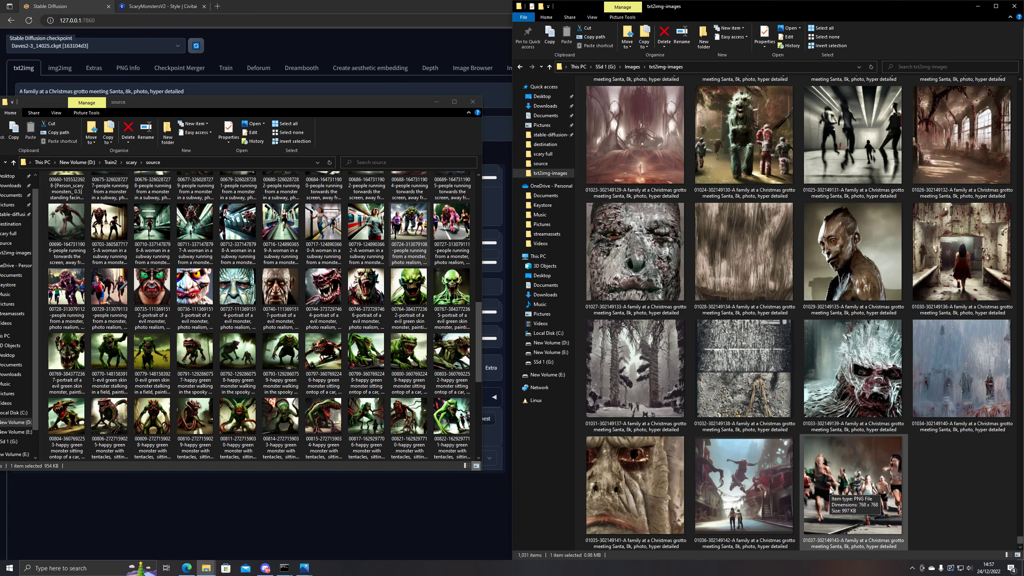
{"action": "left_click", "coordinate": [768, 476]}
{"action": "double_click", "coordinate": [767, 480]}
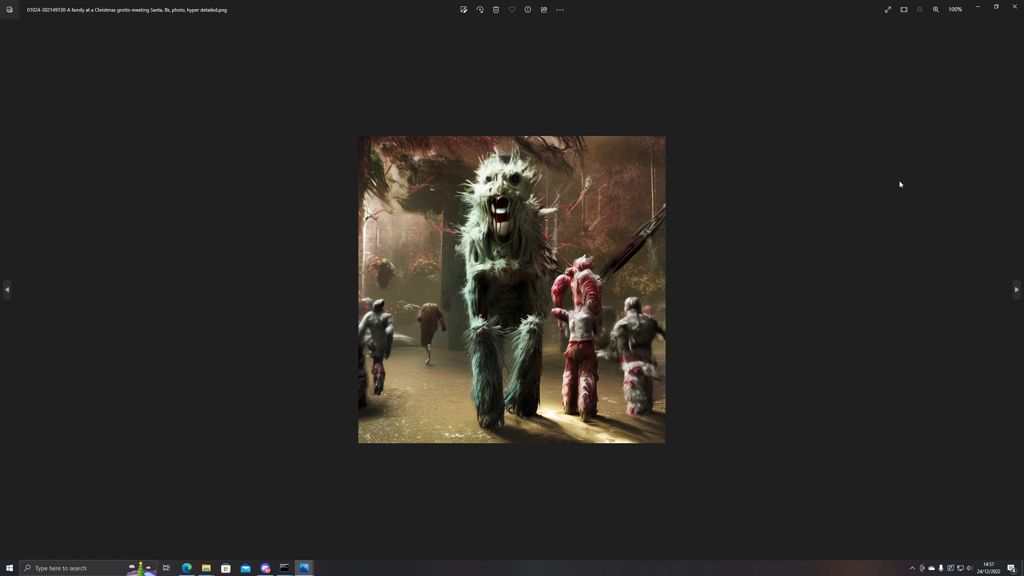
{"action": "left_click", "coordinate": [1014, 6]}
{"action": "key", "text": "alt+Tab"}
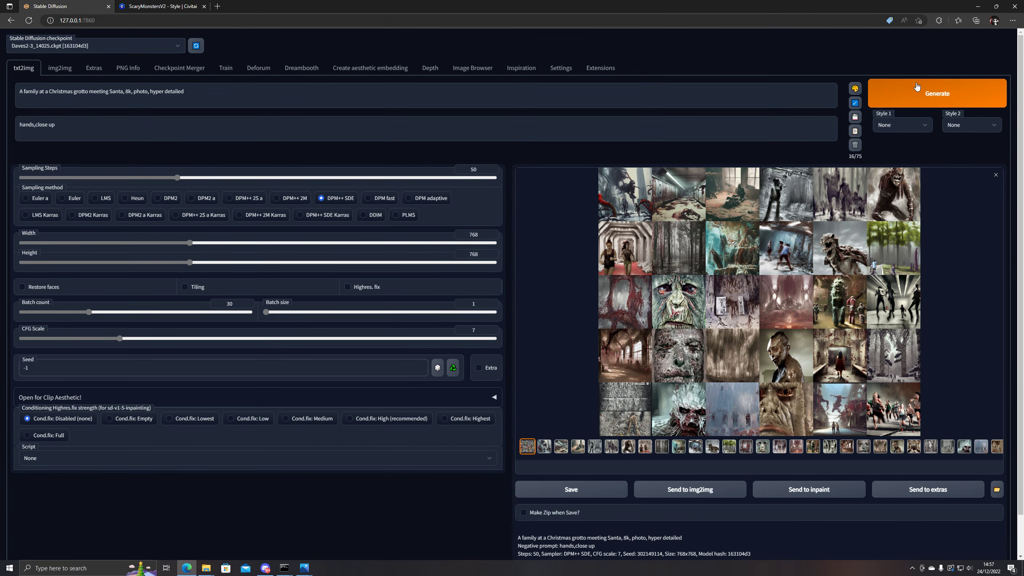
Start generating the 30-image Christmas grotto batch on the txt2img tab
{"action": "left_click", "coordinate": [916, 88]}
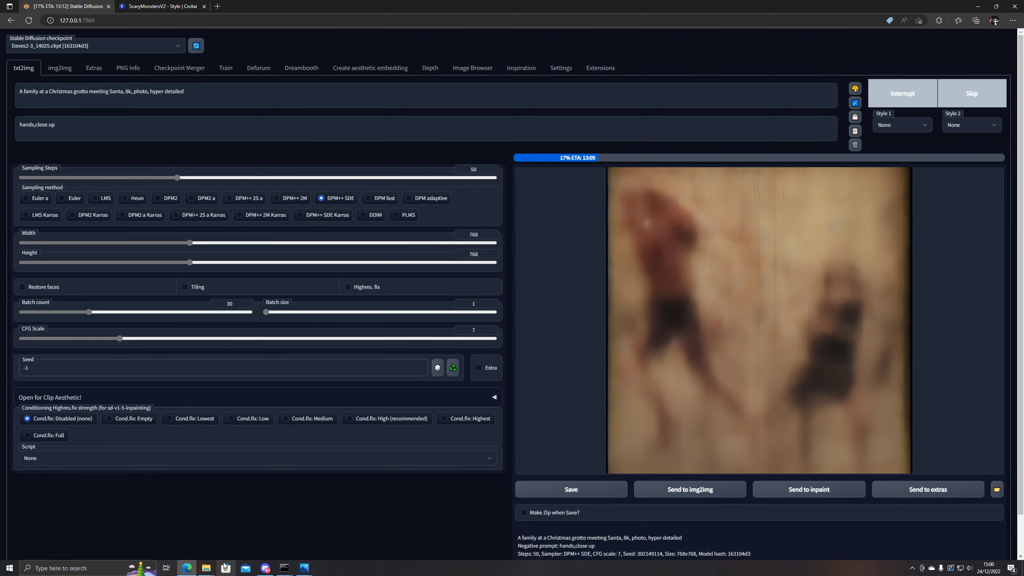
{"action": "mouse_move", "coordinate": [212, 569]}
{"action": "left_click", "coordinate": [190, 534]}
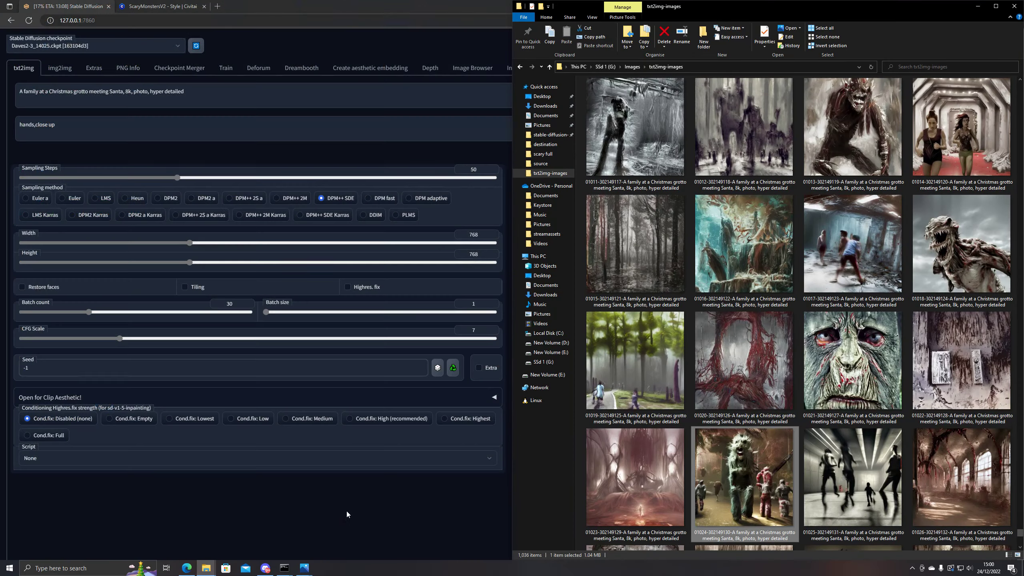
{"action": "scroll", "coordinate": [959, 363], "scroll_direction": "down", "scroll_amount": 5}
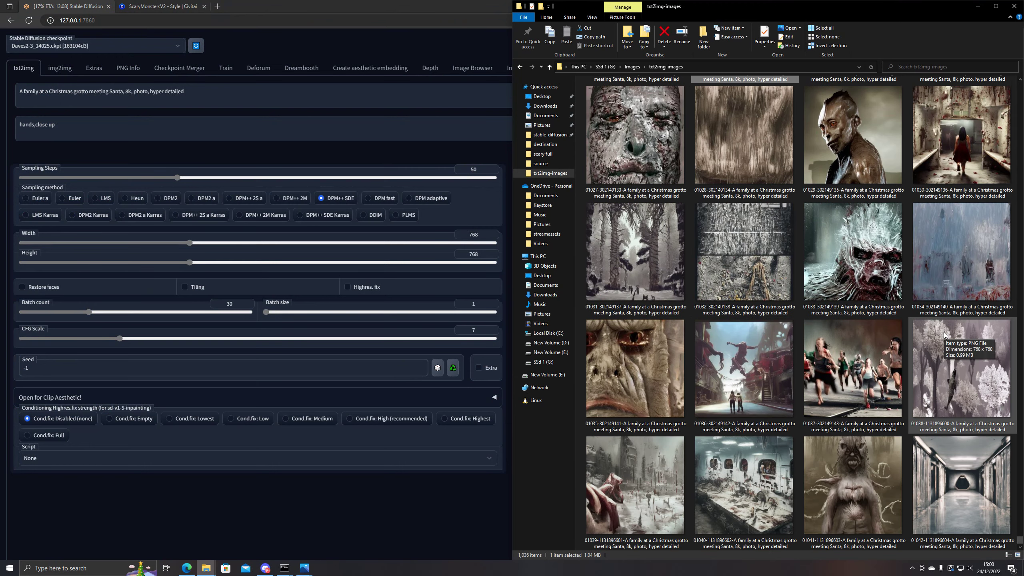
{"action": "left_click", "coordinate": [942, 464]}
{"action": "double_click", "coordinate": [942, 464]}
{"action": "scroll", "coordinate": [530, 350], "scroll_direction": "up", "scroll_amount": 1}
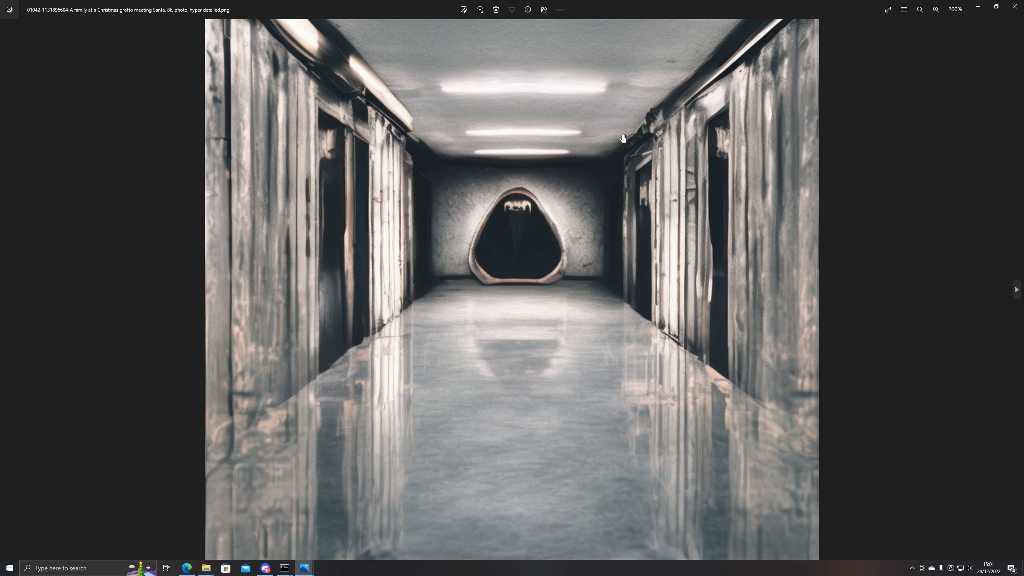
{"action": "left_click", "coordinate": [1014, 6]}
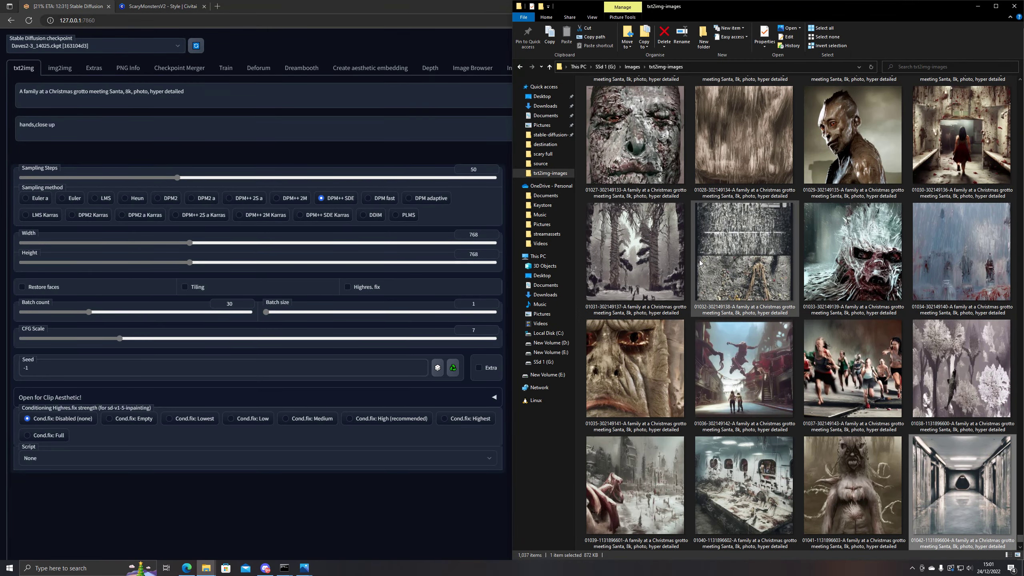
{"action": "scroll", "coordinate": [699, 262], "scroll_direction": "down", "scroll_amount": 2}
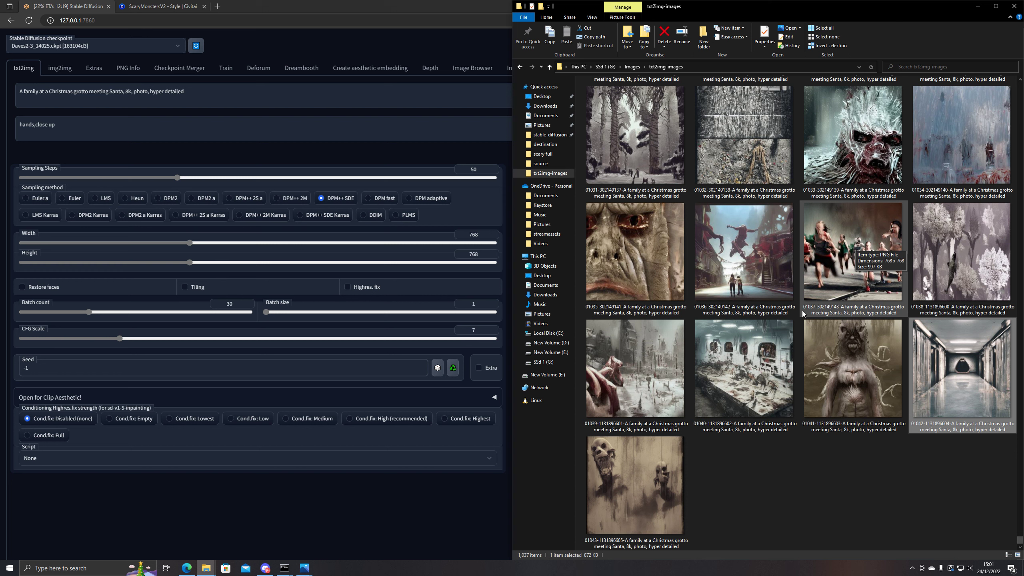
{"action": "key", "text": "alt"}
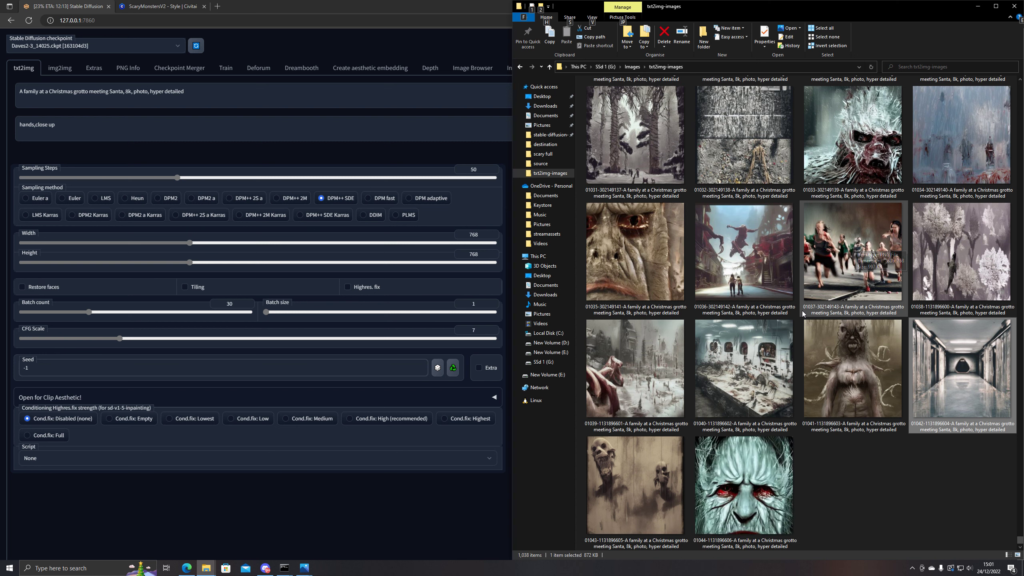